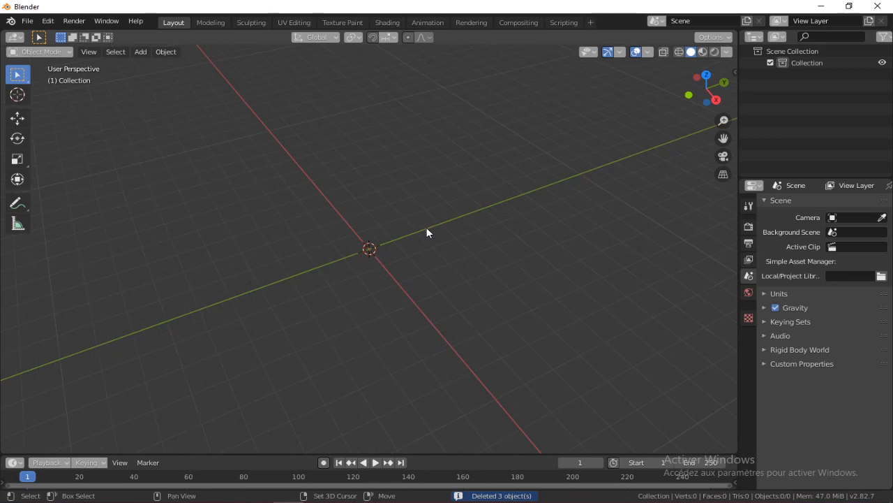
- Add a plane mesh at the world origin and scale it by 2
{"action": "key", "text": "shift+a"}
{"action": "mouse_move", "coordinate": [427, 227]}
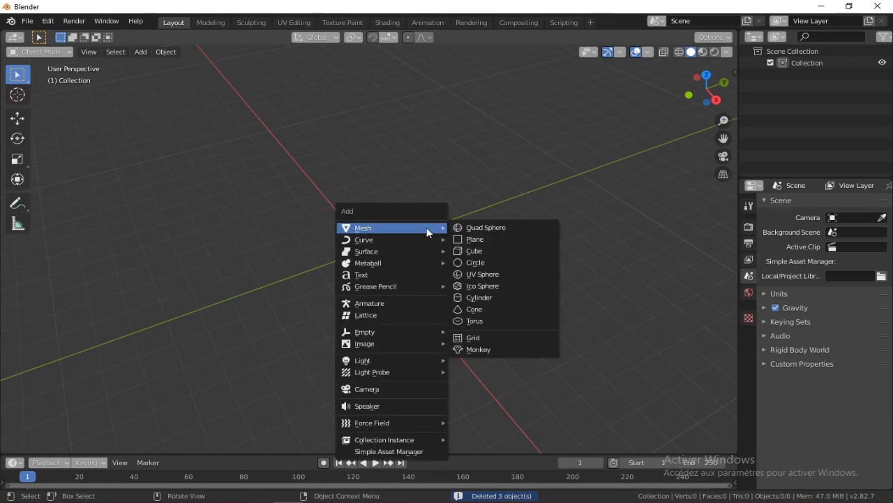
{"action": "left_click", "coordinate": [475, 239]}
{"action": "middle_click_drag", "start_coordinate": [421, 233], "coordinate": [475, 223]}
{"action": "type", "text": "s2"}
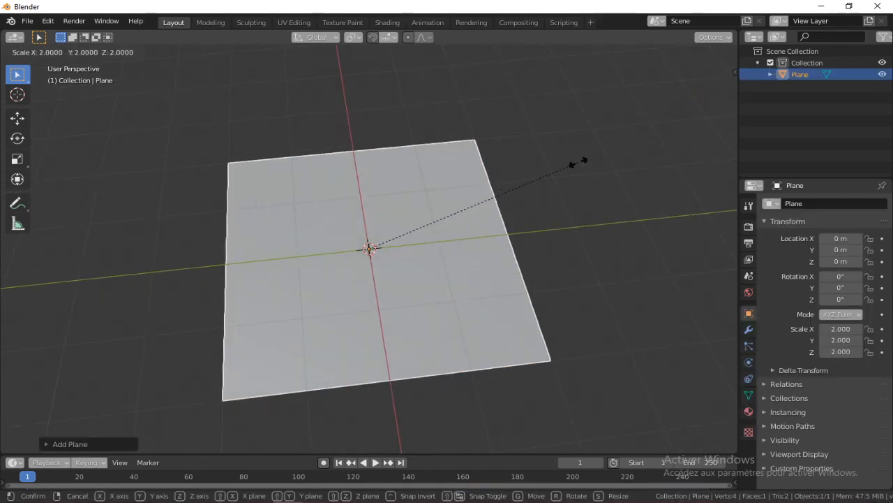
{"action": "key", "text": "Return"}
- Enter edit mode on the plane and subdivide the whole surface three times into an 8 by 8 grid of faces
{"action": "middle_click_drag", "start_coordinate": [448, 173], "coordinate": [318, 185]}
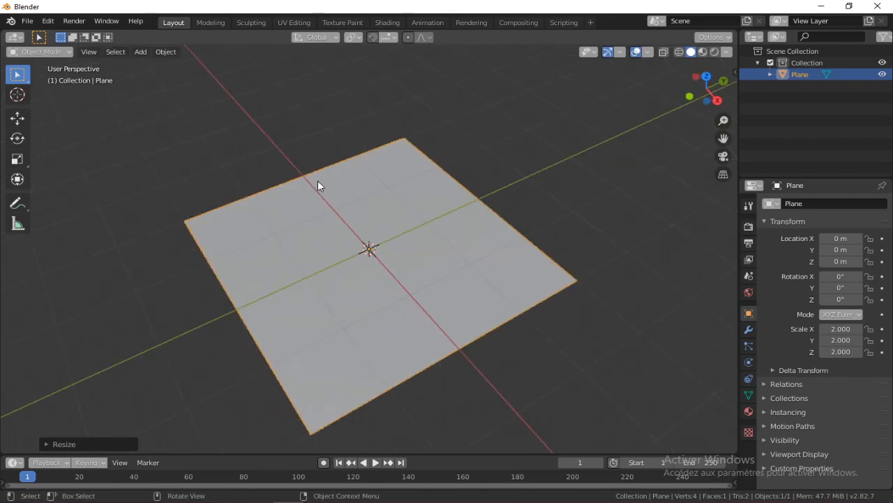
{"action": "key", "text": "Tab"}
{"action": "left_click", "coordinate": [407, 207]}
{"action": "middle_click_drag", "start_coordinate": [483, 231], "coordinate": [391, 228]}
{"action": "right_click", "coordinate": [391, 228]}
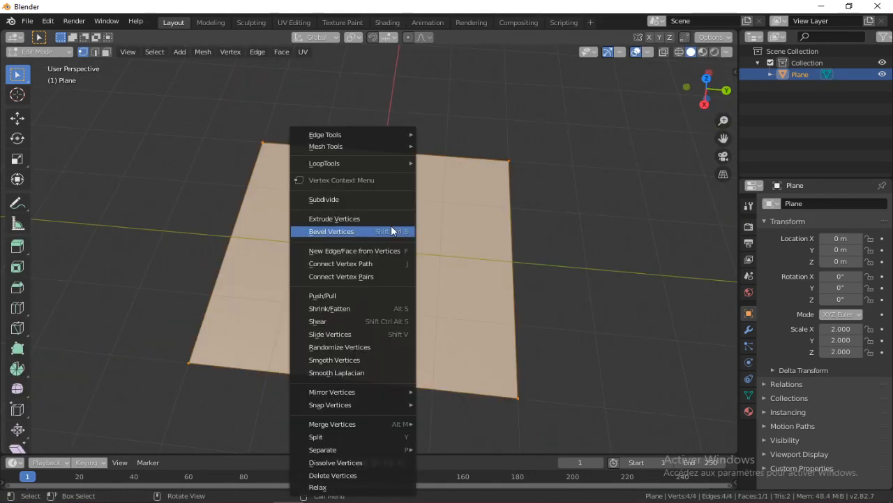
{"action": "left_click", "coordinate": [369, 199]}
{"action": "scroll", "coordinate": [395, 196], "scroll_direction": "up", "scroll_amount": 3}
{"action": "right_click", "coordinate": [395, 197]}
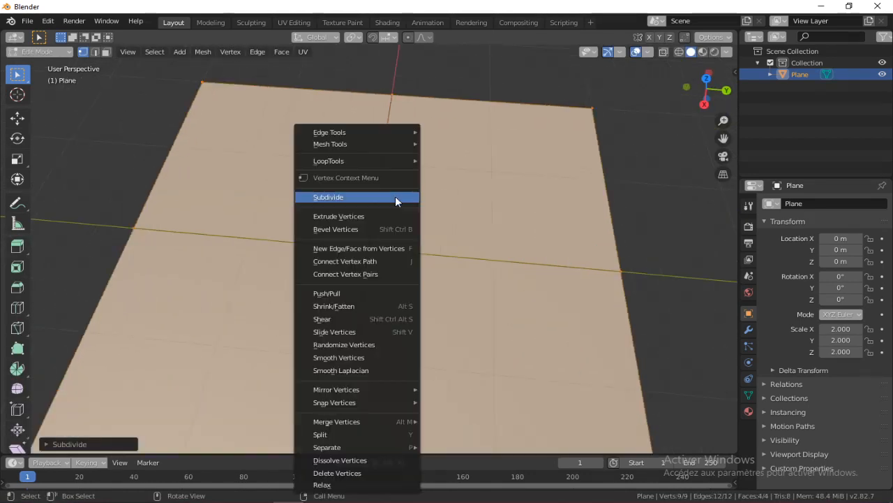
{"action": "left_click", "coordinate": [395, 194]}
{"action": "right_click", "coordinate": [398, 193]}
{"action": "left_click", "coordinate": [398, 193]}
{"action": "middle_click_drag", "start_coordinate": [399, 194], "coordinate": [468, 163]}
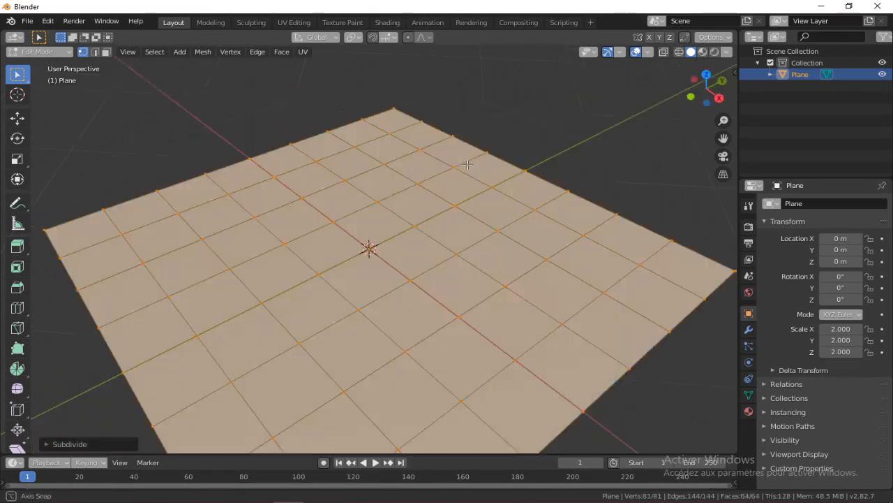
- Switch the mesh editing to face selection
{"action": "middle_click_drag", "start_coordinate": [475, 126], "coordinate": [405, 182]}
{"action": "scroll", "coordinate": [437, 191], "scroll_direction": "down", "scroll_amount": 3}
{"action": "key", "text": "ctrl+Tab"}
{"action": "left_click", "coordinate": [405, 115]}
{"action": "middle_click_drag", "start_coordinate": [325, 193], "coordinate": [485, 120]}
{"action": "key", "text": "ctrl+Tab"}
{"action": "left_click", "coordinate": [594, 124]}
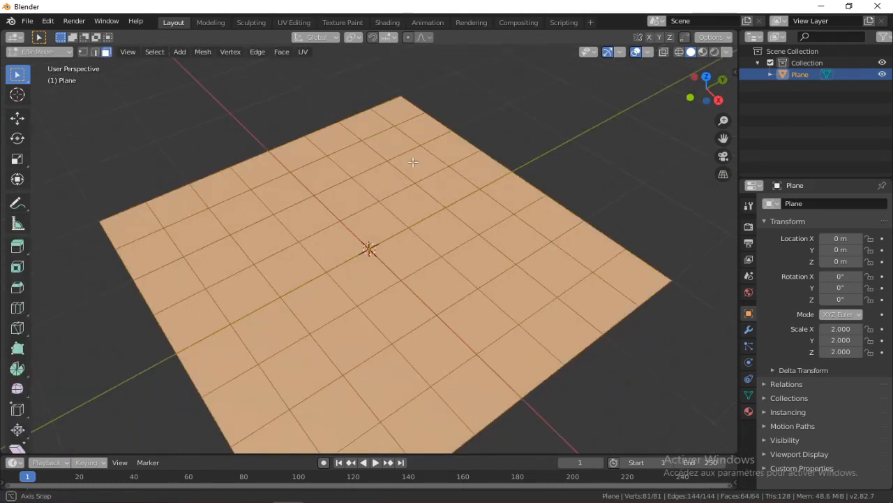
- Turn on proportional editing and raise a single face near the plane's far corner along Z to form a smooth hill
{"action": "left_click", "coordinate": [444, 132]}
{"action": "left_click", "coordinate": [398, 159]}
{"action": "middle_click_drag", "start_coordinate": [398, 158], "coordinate": [379, 116]}
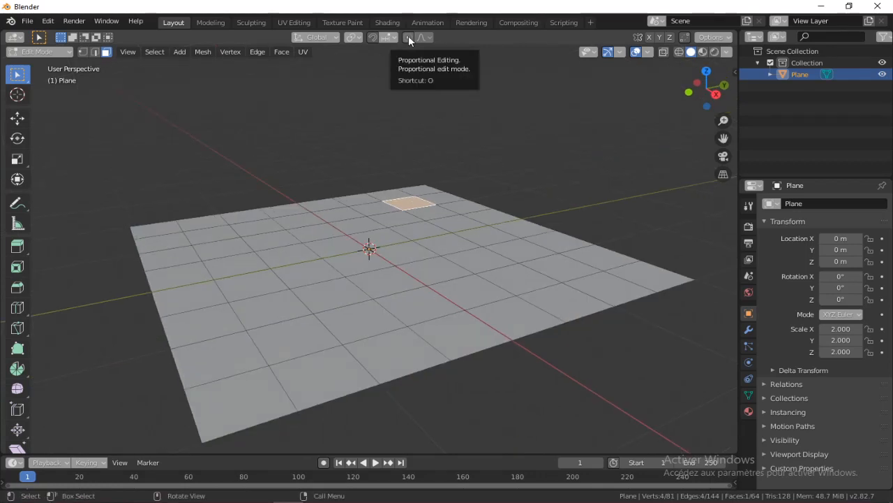
{"action": "left_click", "coordinate": [408, 35]}
{"action": "middle_click_drag", "start_coordinate": [425, 97], "coordinate": [439, 151]}
{"action": "key", "text": "g"}
{"action": "key", "text": "z"}
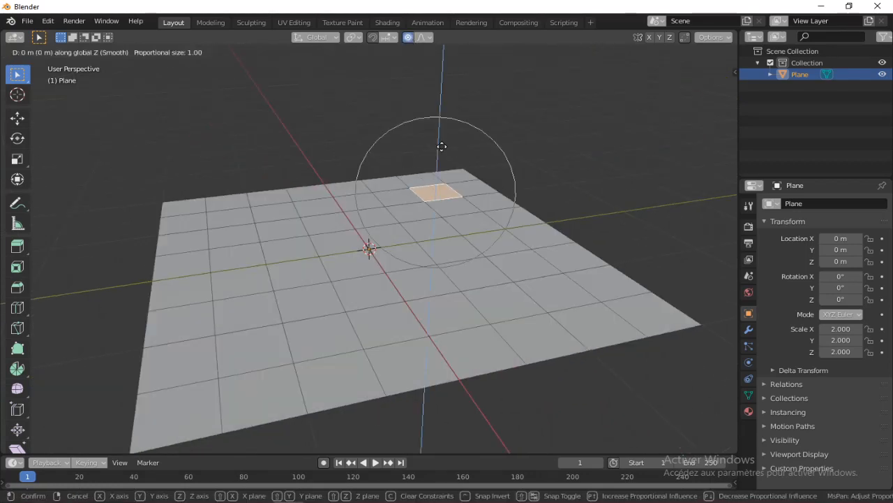
{"action": "left_click", "coordinate": [442, 135]}
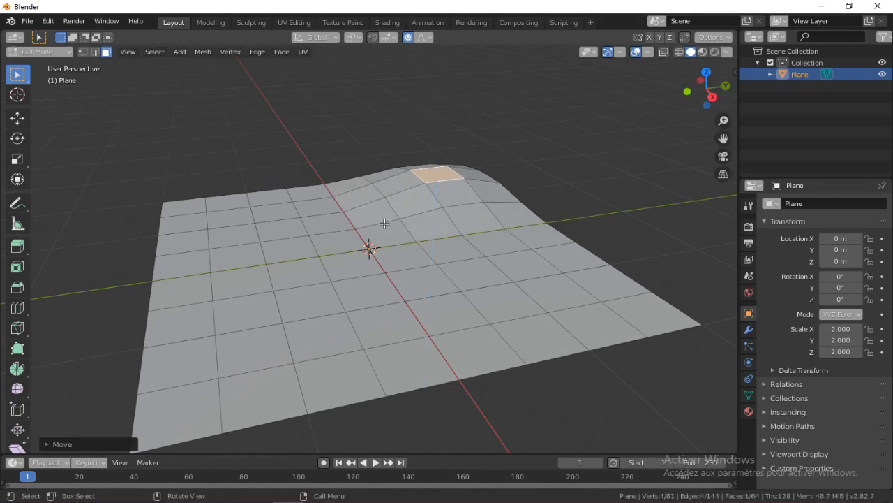
- Shift a face near another corner of the plane slightly along Z with proportional editing
{"action": "middle_click_drag", "start_coordinate": [384, 223], "coordinate": [497, 259]}
{"action": "left_click", "coordinate": [499, 255]}
{"action": "key", "text": "g"}
{"action": "key", "text": "z"}
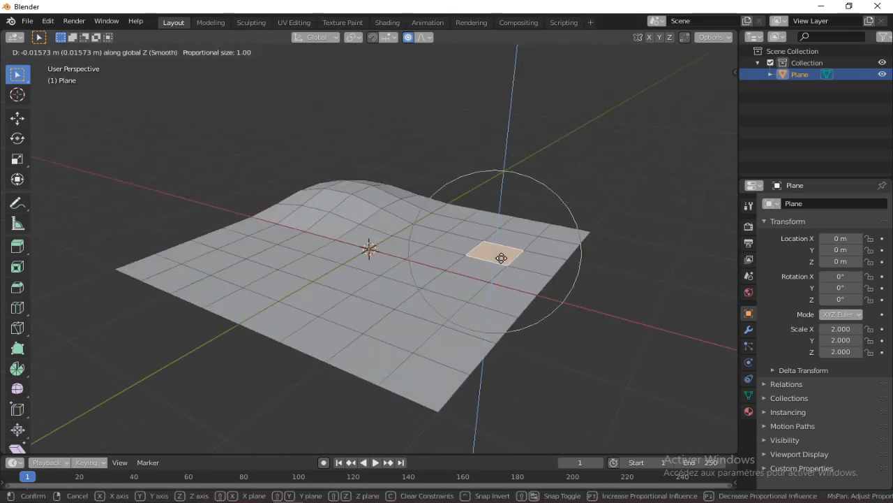
{"action": "left_click", "coordinate": [501, 252]}
- Move further faces around the plane's remaining corners freely with proportional falloff for an uneven terrain surface
{"action": "left_click", "coordinate": [213, 257]}
{"action": "key", "text": "g"}
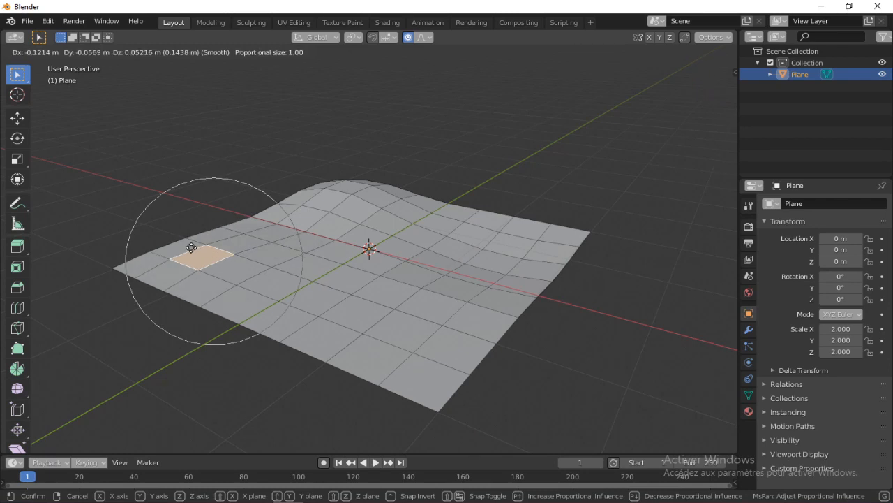
{"action": "left_click", "coordinate": [192, 247]}
{"action": "middle_click_drag", "start_coordinate": [191, 248], "coordinate": [210, 261]}
{"action": "left_click", "coordinate": [211, 262]}
{"action": "key", "text": "g"}
{"action": "left_click", "coordinate": [213, 269]}
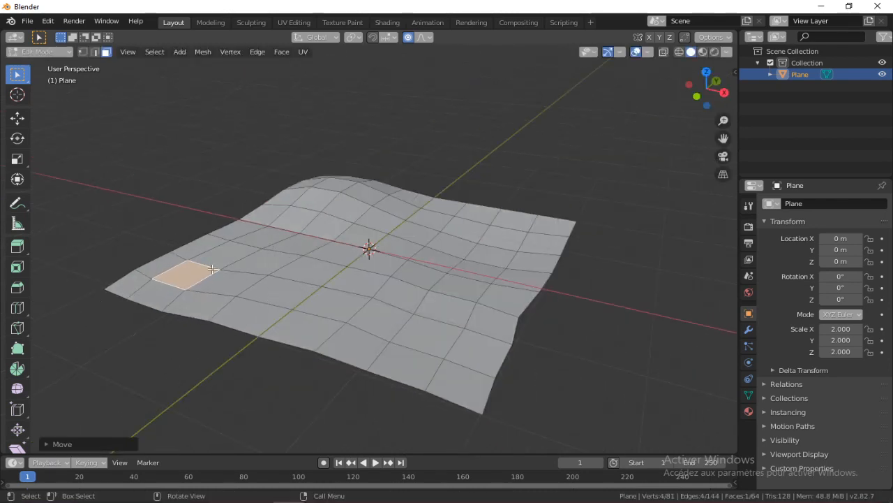
- Return to object mode and shade the deformed plane smooth
{"action": "middle_click_drag", "start_coordinate": [482, 192], "coordinate": [423, 216]}
{"action": "key", "text": "Tab"}
{"action": "left_click", "coordinate": [413, 174]}
{"action": "middle_click_drag", "start_coordinate": [356, 173], "coordinate": [333, 210]}
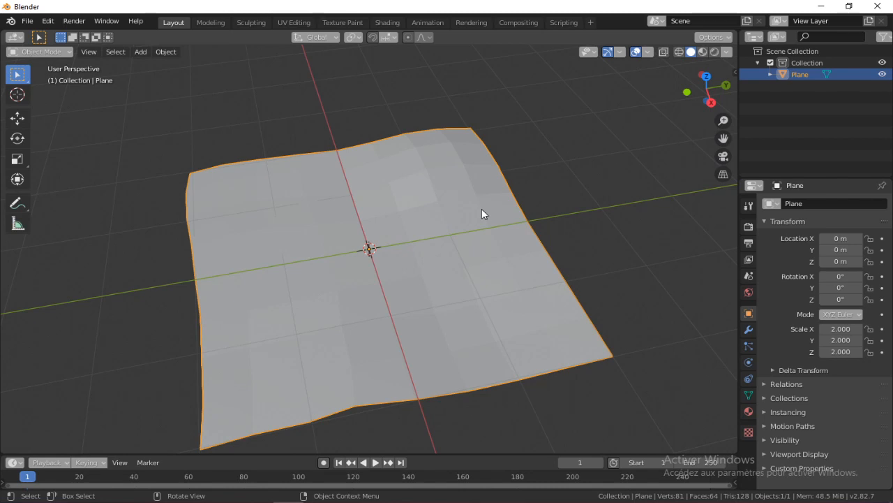
{"action": "middle_click_drag", "start_coordinate": [481, 208], "coordinate": [544, 230]}
{"action": "right_click", "coordinate": [329, 189]}
- Look at the Auto Smooth option in the plane's normals settings, leaving it off
{"action": "left_click", "coordinate": [749, 394]}
{"action": "left_click", "coordinate": [764, 403]}
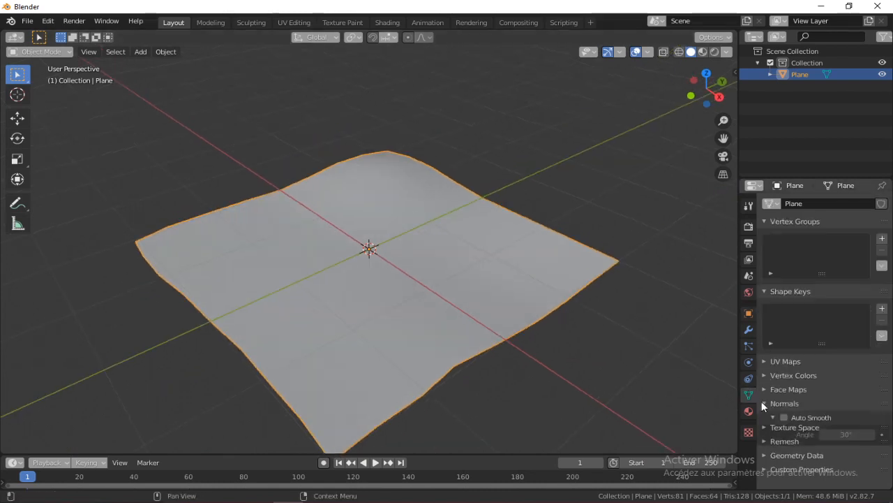
{"action": "left_click", "coordinate": [774, 404]}
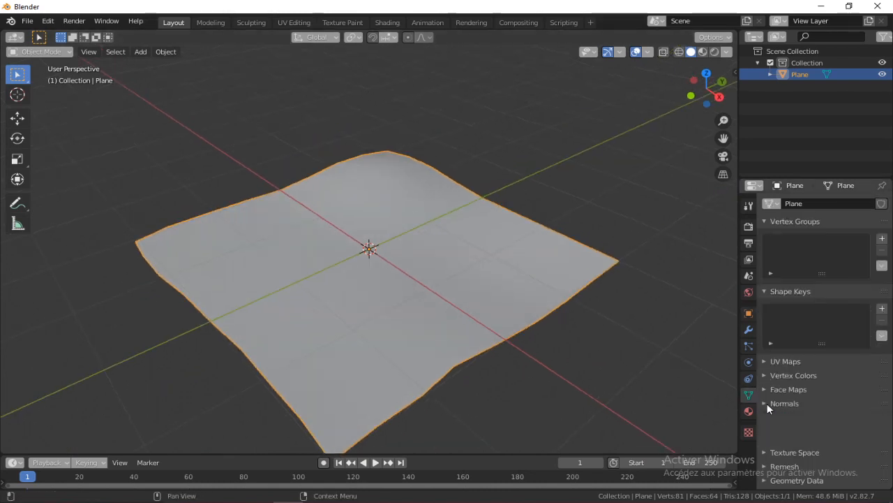
- Reselect the plane and move it up along Z above the world origin
{"action": "left_click", "coordinate": [512, 150]}
{"action": "middle_click_drag", "start_coordinate": [490, 170], "coordinate": [413, 195]}
{"action": "left_click", "coordinate": [465, 205]}
{"action": "middle_click_drag", "start_coordinate": [464, 205], "coordinate": [426, 175]}
{"action": "key", "text": "g"}
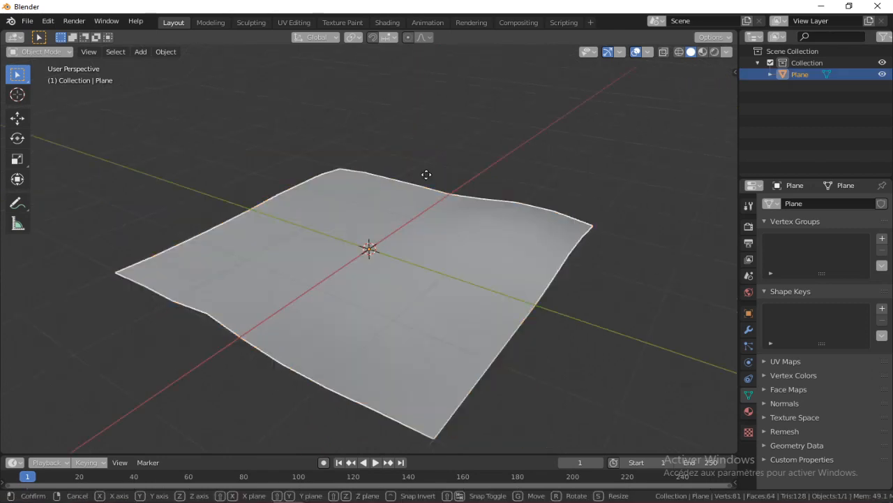
{"action": "key", "text": "z"}
{"action": "left_click", "coordinate": [353, 119]}
- Switch to the Shading workspace with the plane in close view
{"action": "middle_click_drag", "start_coordinate": [353, 119], "coordinate": [423, 130]}
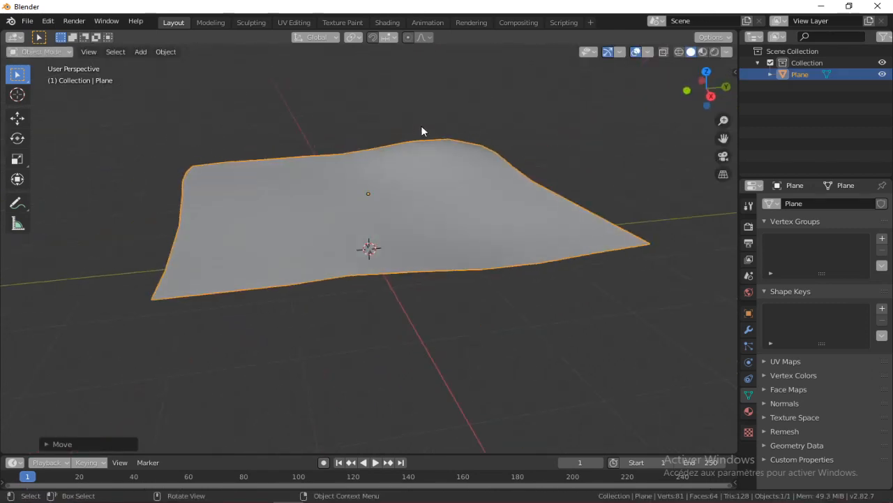
{"action": "mouse_move", "coordinate": [368, 133]}
{"action": "middle_mouse_down"}
{"action": "mouse_move", "coordinate": [391, 144]}
{"action": "mouse_move", "coordinate": [426, 26]}
{"action": "middle_mouse_up"}
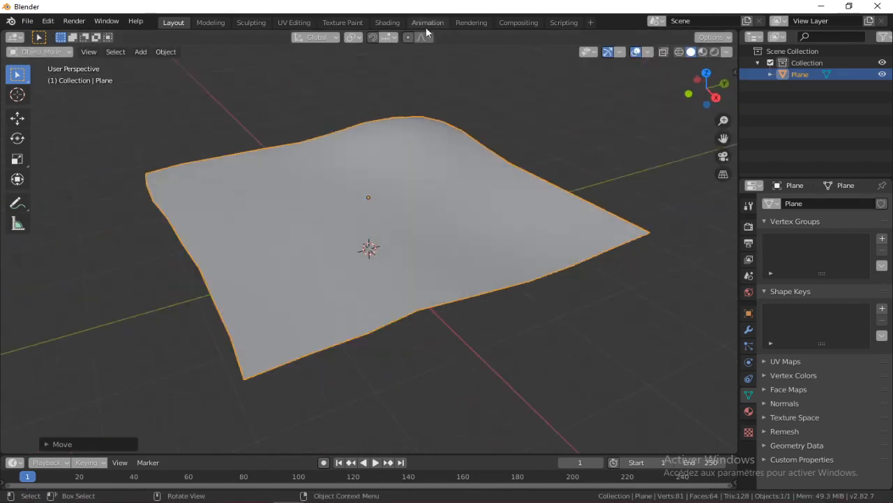
{"action": "left_click", "coordinate": [388, 23]}
{"action": "scroll", "coordinate": [429, 157], "scroll_direction": "up", "scroll_amount": 4}
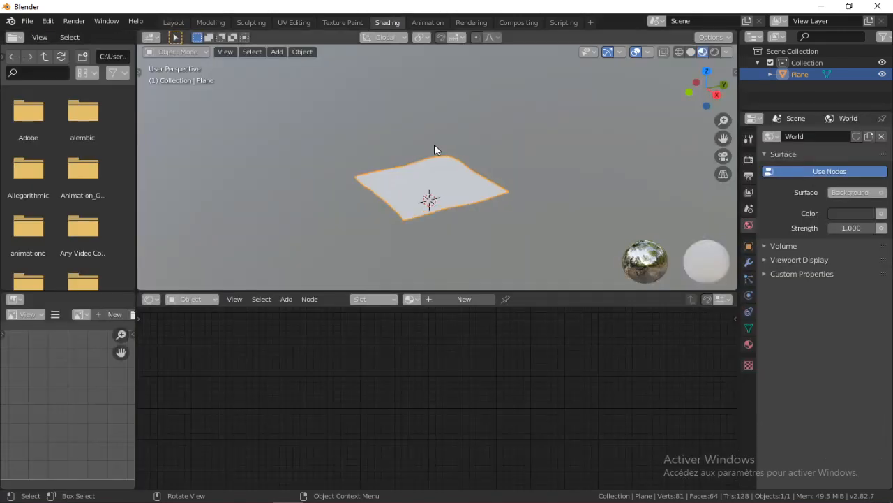
{"action": "middle_click_drag", "start_coordinate": [422, 168], "coordinate": [461, 137]}
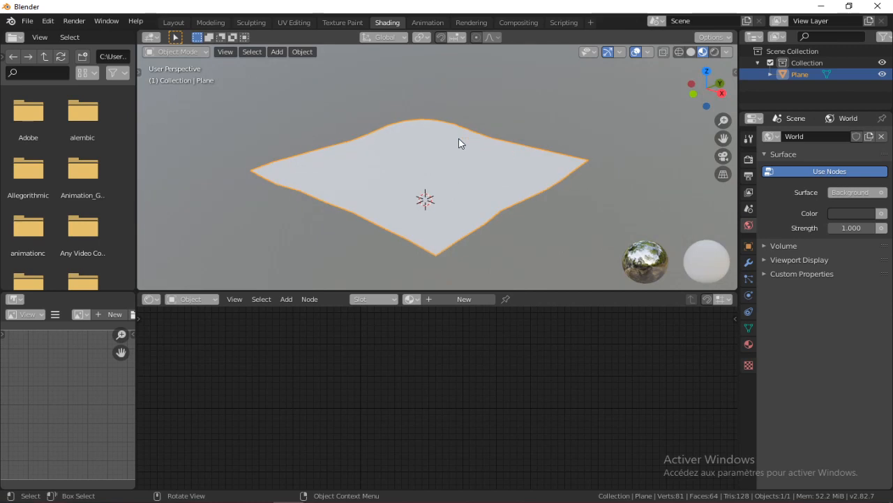
- Create a new material for the plane and reposition its Principled BSDF and Material Output nodes to free up space
{"action": "left_click", "coordinate": [494, 101]}
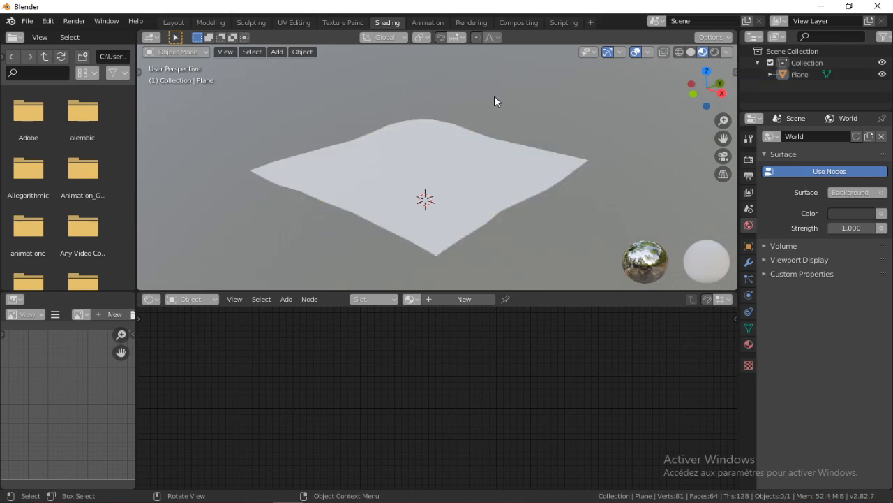
{"action": "left_click", "coordinate": [452, 300]}
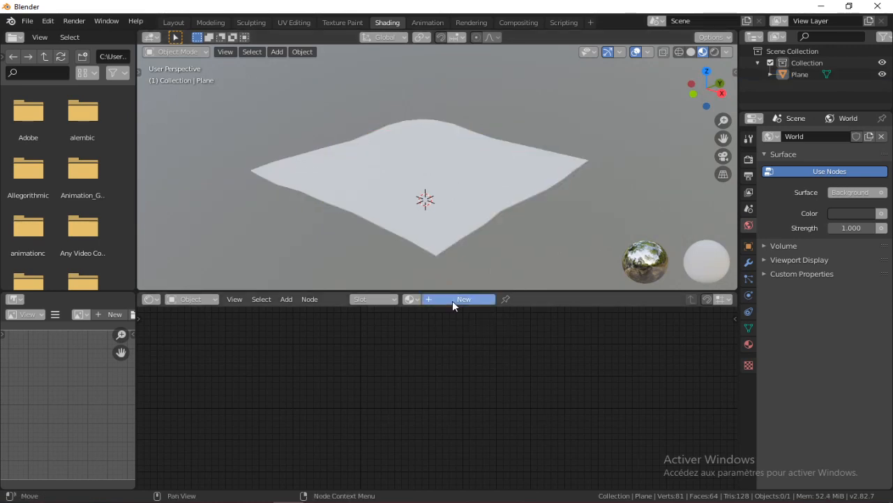
{"action": "middle_click_drag", "start_coordinate": [295, 350], "coordinate": [464, 355]}
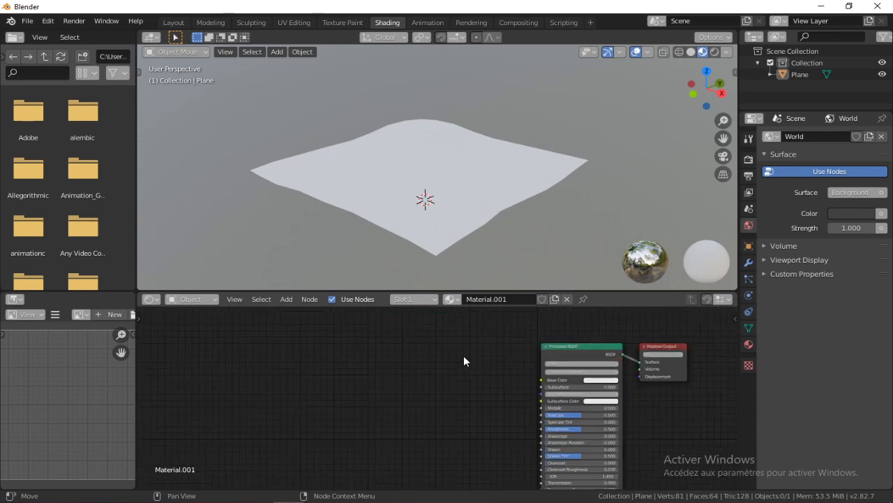
{"action": "left_click_drag", "start_coordinate": [463, 353], "coordinate": [670, 466]}
{"action": "left_click_drag", "start_coordinate": [650, 349], "coordinate": [670, 335]}
{"action": "left_click", "coordinate": [457, 333]}
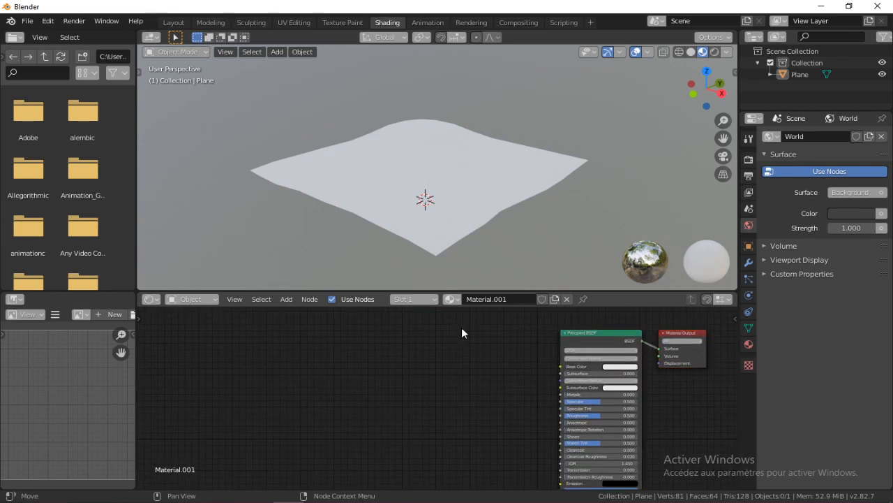
- Open the add-on preferences and search the add-ons for "node"
{"action": "left_click", "coordinate": [47, 21]}
{"action": "left_click", "coordinate": [90, 186]}
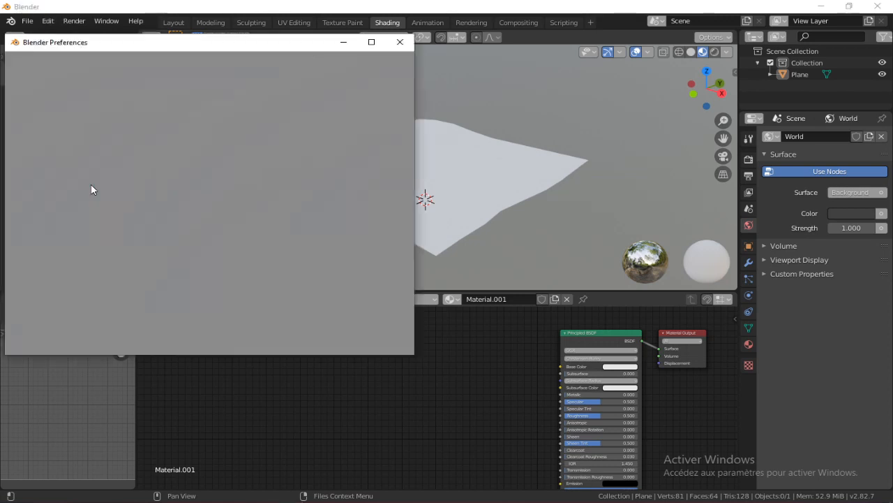
{"action": "left_click", "coordinate": [89, 157]}
{"action": "left_click_drag", "start_coordinate": [183, 42], "coordinate": [335, 34]}
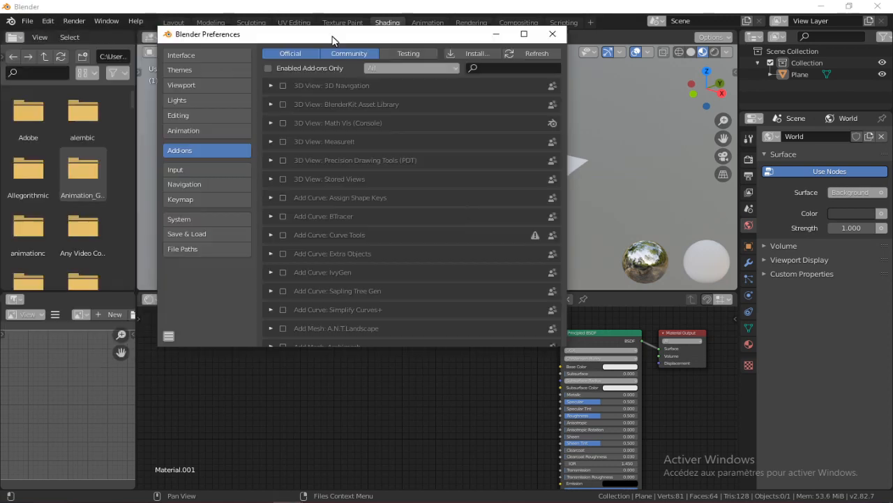
{"action": "left_click", "coordinate": [510, 68]}
{"action": "type", "text": "node"}
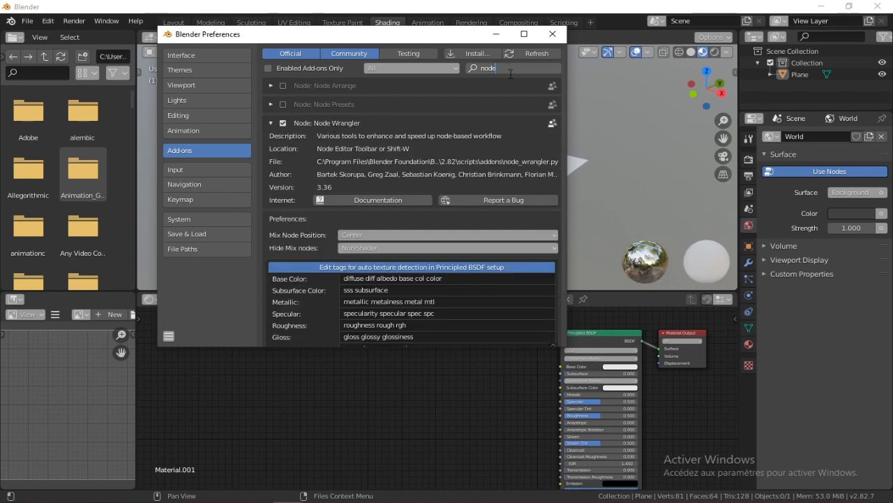
{"action": "left_click_drag", "start_coordinate": [458, 39], "coordinate": [412, 72]}
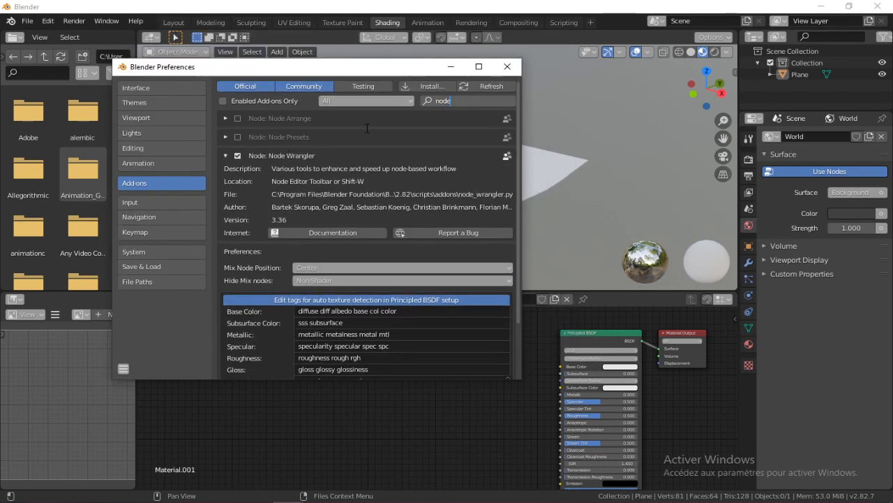
- Check that the Node Wrangler add-on is enabled, inspect its details, and close the preferences
{"action": "left_click", "coordinate": [225, 155]}
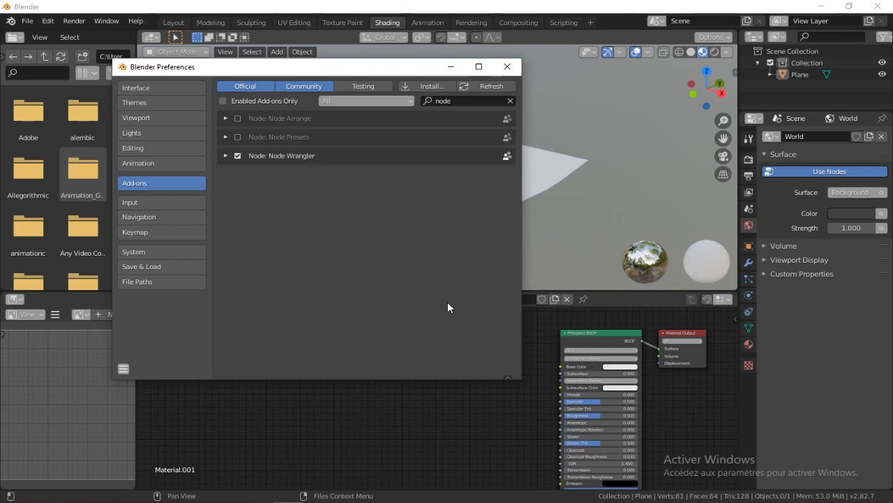
{"action": "left_click", "coordinate": [225, 155]}
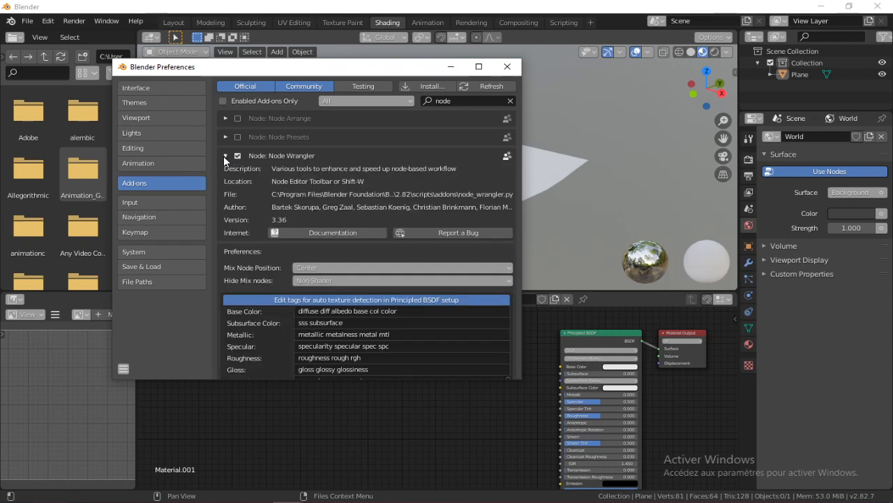
{"action": "left_click", "coordinate": [224, 155]}
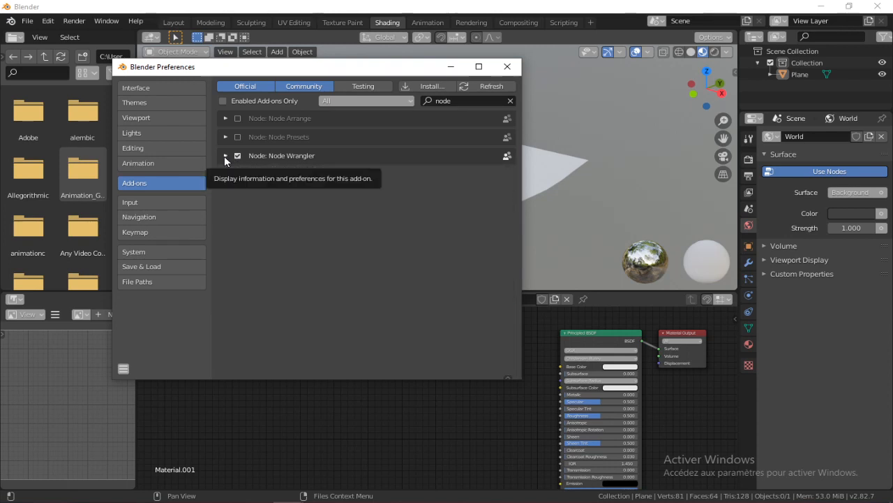
{"action": "left_click", "coordinate": [224, 156]}
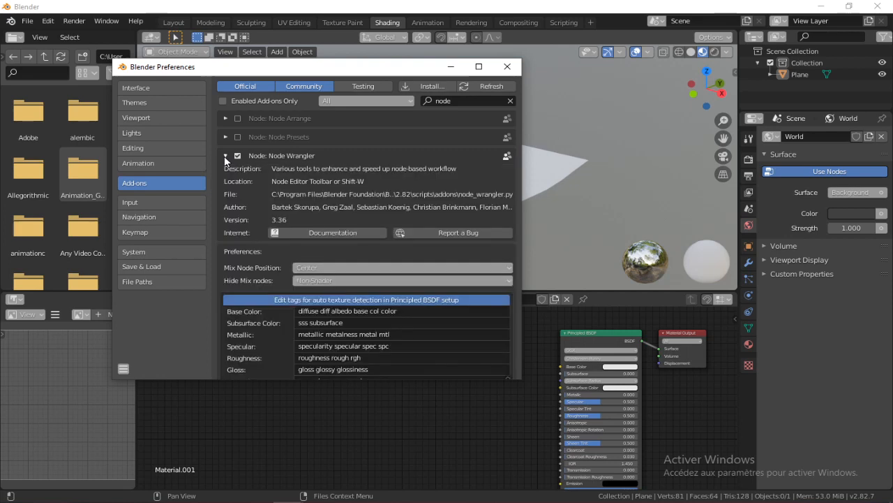
{"action": "left_click", "coordinate": [224, 156]}
{"action": "left_click", "coordinate": [509, 68]}
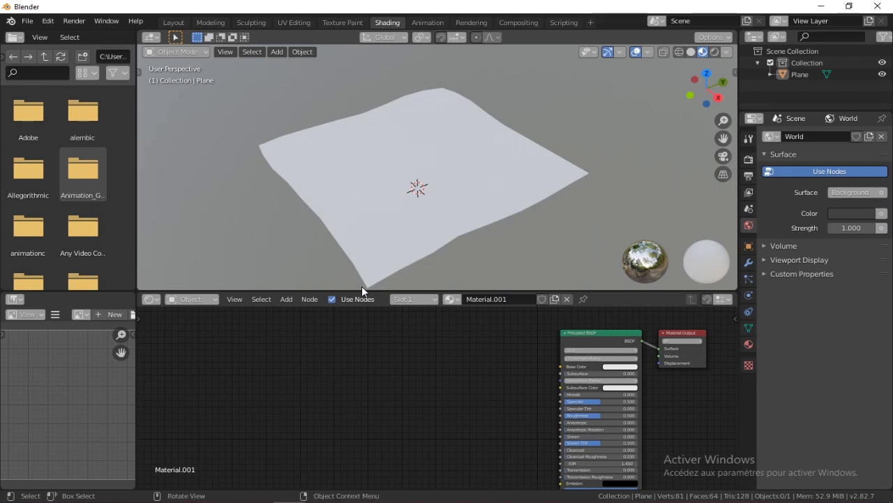
- Start Node Wrangler's Principled Texture Setup and select TexturesCom_Rock_SandySoil_1K_albedo.tif in the Downloads folder
{"action": "key", "text": "ctrl+shift+t"}
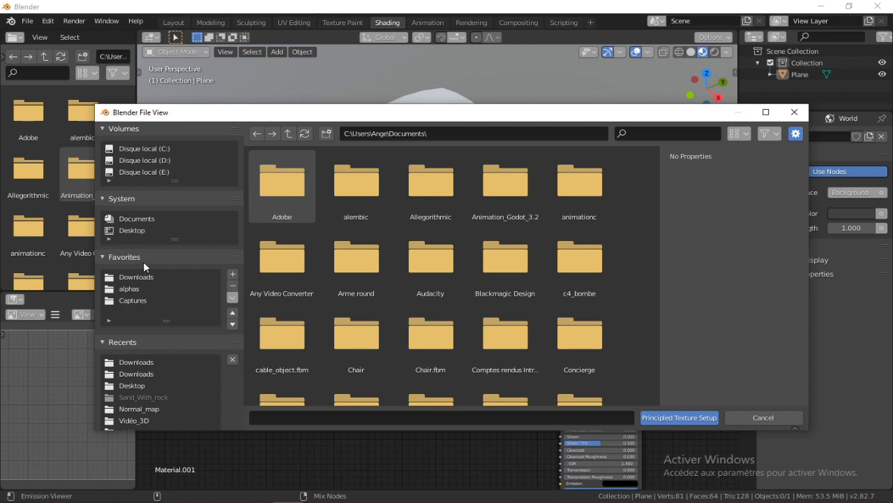
{"action": "left_click", "coordinate": [136, 362]}
{"action": "left_click", "coordinate": [496, 229]}
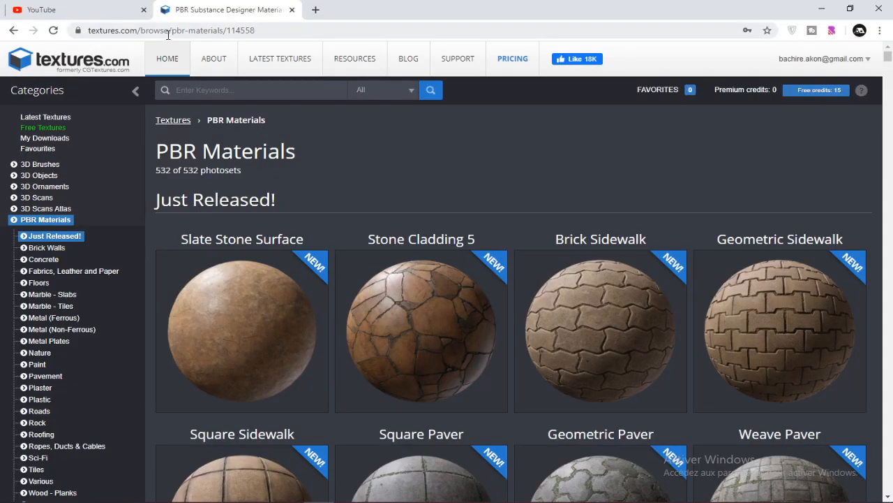
- Switch to the browser and look through the PBR Materials on textures.com, from Just Released through brick walls and concrete to marble slabs
{"action": "scroll", "coordinate": [339, 162], "scroll_direction": "down", "scroll_amount": 4}
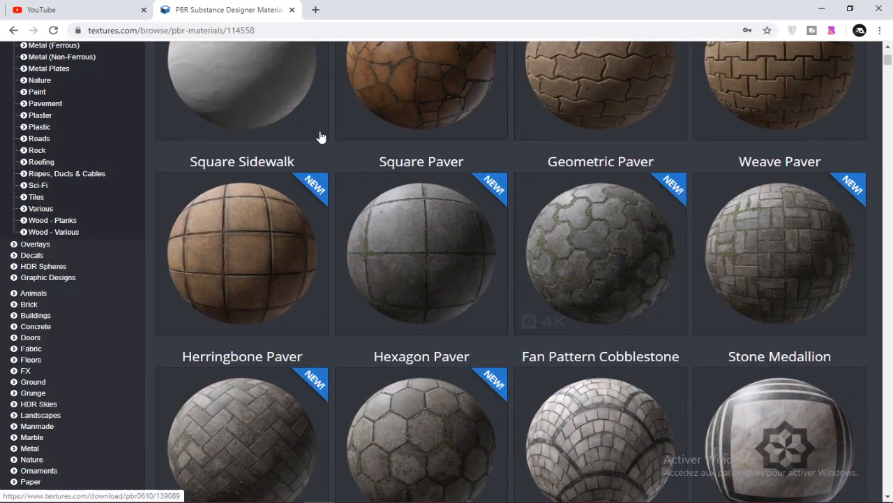
{"action": "scroll", "coordinate": [625, 189], "scroll_direction": "up", "scroll_amount": 4}
{"action": "scroll", "coordinate": [518, 195], "scroll_direction": "down", "scroll_amount": 15}
{"action": "scroll", "coordinate": [516, 201], "scroll_direction": "down", "scroll_amount": 10}
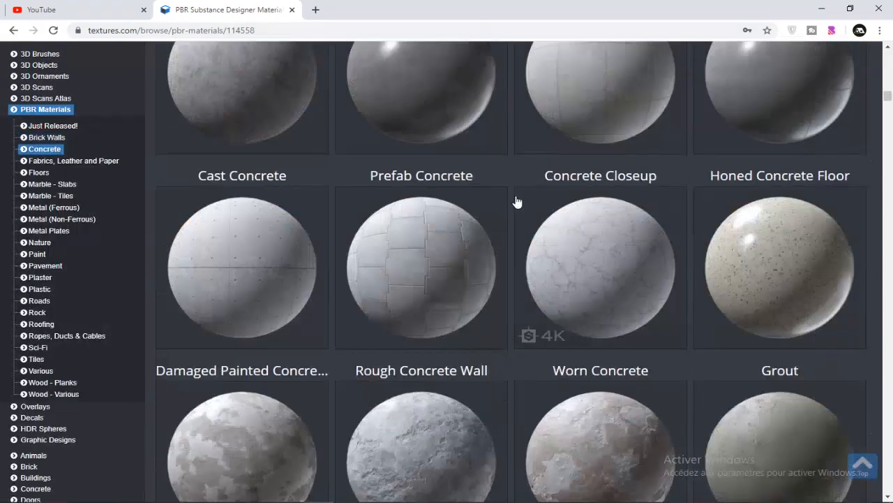
{"action": "scroll", "coordinate": [514, 200], "scroll_direction": "up", "scroll_amount": 8}
{"action": "scroll", "coordinate": [515, 200], "scroll_direction": "down", "scroll_amount": 4}
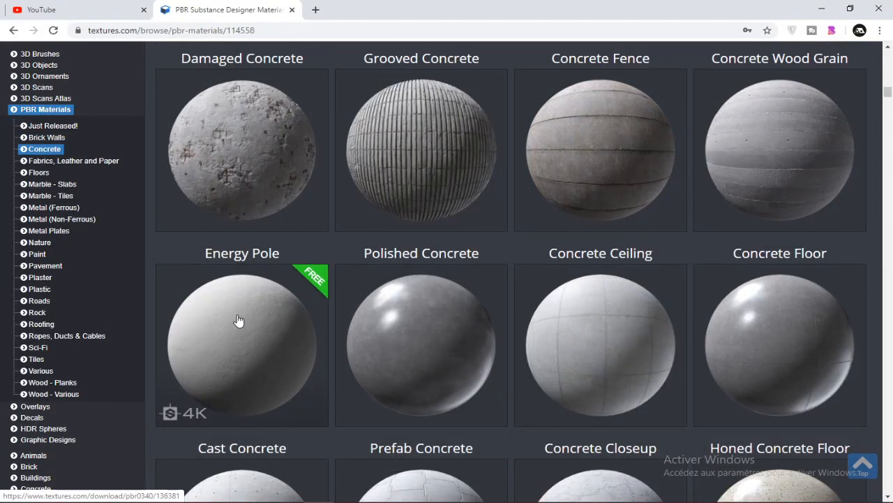
{"action": "scroll", "coordinate": [412, 171], "scroll_direction": "up", "scroll_amount": 4}
{"action": "scroll", "coordinate": [433, 178], "scroll_direction": "up", "scroll_amount": 15}
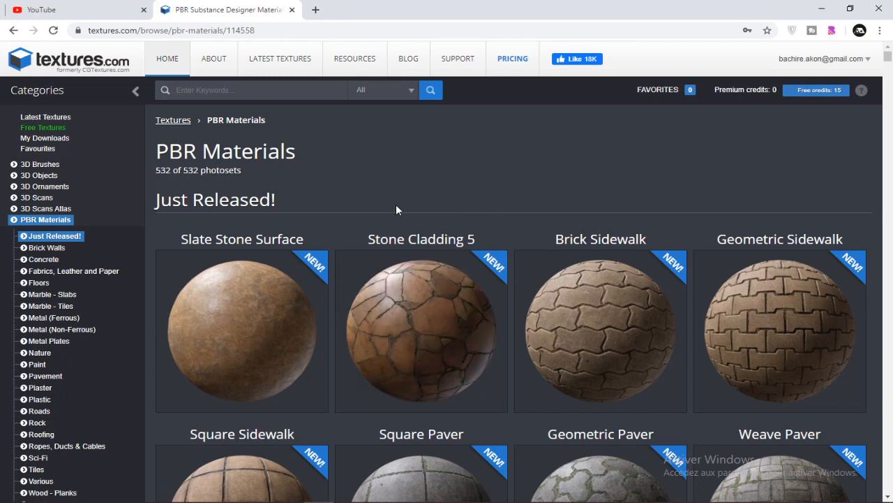
{"action": "scroll", "coordinate": [395, 209], "scroll_direction": "down", "scroll_amount": 10}
{"action": "scroll", "coordinate": [549, 184], "scroll_direction": "down", "scroll_amount": 15}
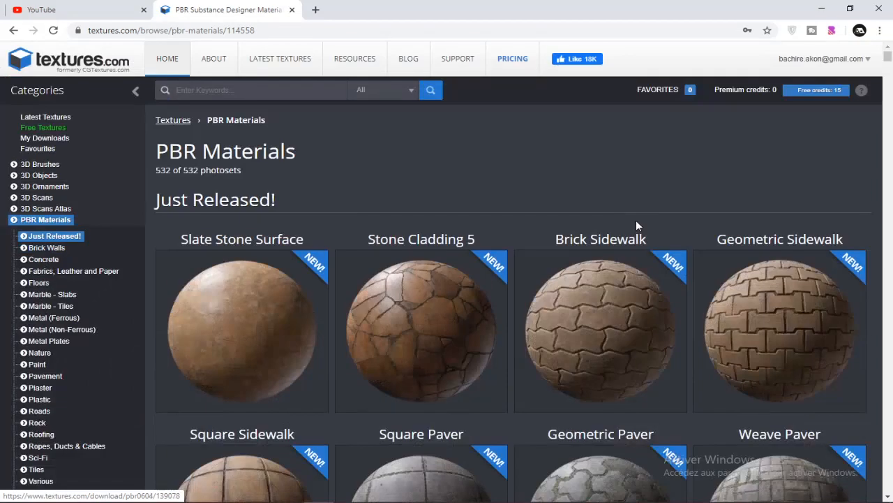
{"action": "scroll", "coordinate": [638, 224], "scroll_direction": "down", "scroll_amount": 20}
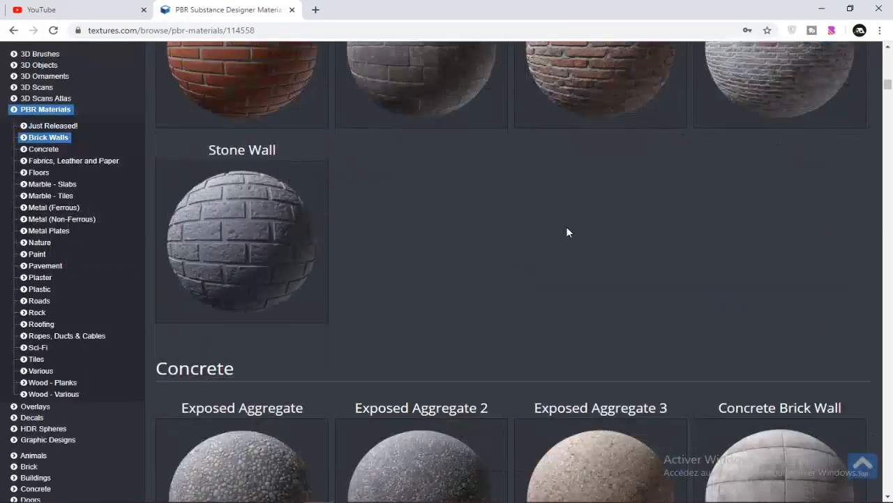
{"action": "scroll", "coordinate": [568, 231], "scroll_direction": "up", "scroll_amount": 10}
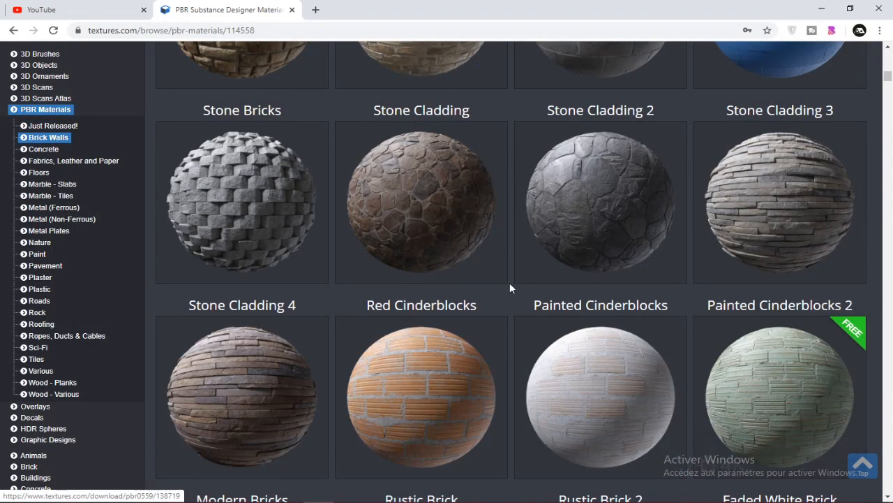
{"action": "scroll", "coordinate": [474, 272], "scroll_direction": "down", "scroll_amount": 10}
{"action": "scroll", "coordinate": [428, 257], "scroll_direction": "down", "scroll_amount": 20}
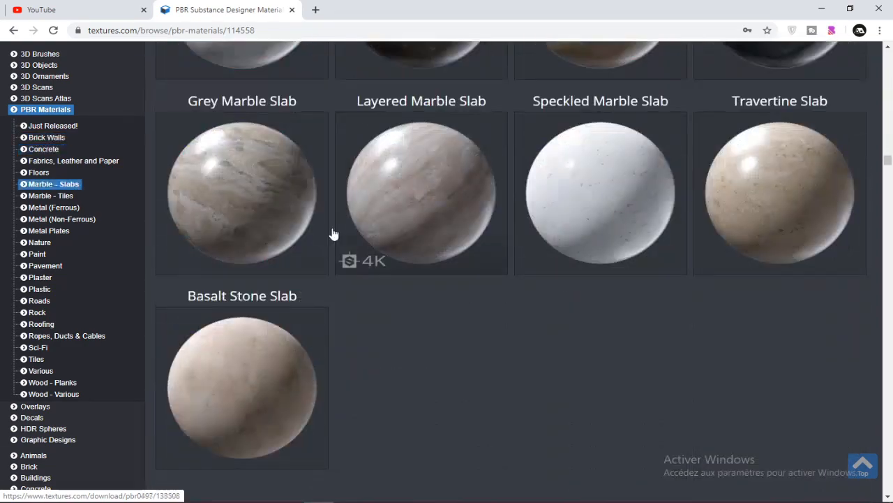
- Return to Blender, extend the selection to the SandySoil height, normal and roughness maps, and run the Principled Texture Setup
{"action": "left_click", "coordinate": [288, 501]}
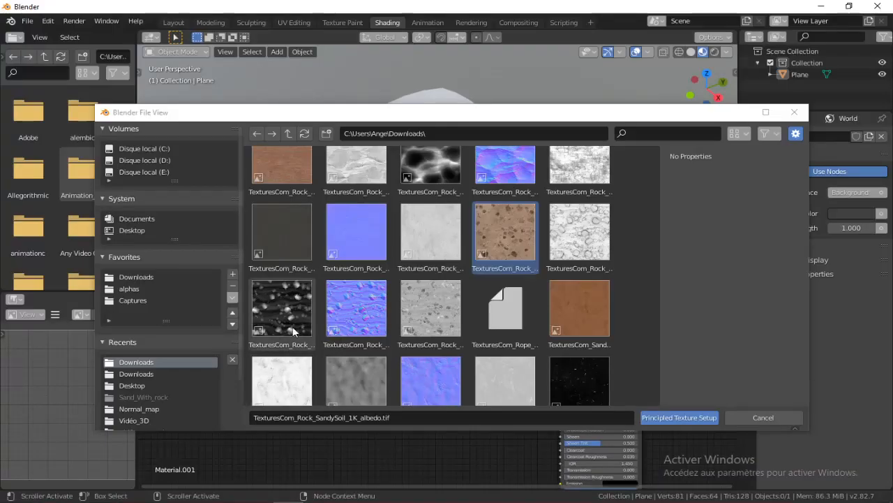
{"action": "left_click", "coordinate": [424, 316], "text": "shift"}
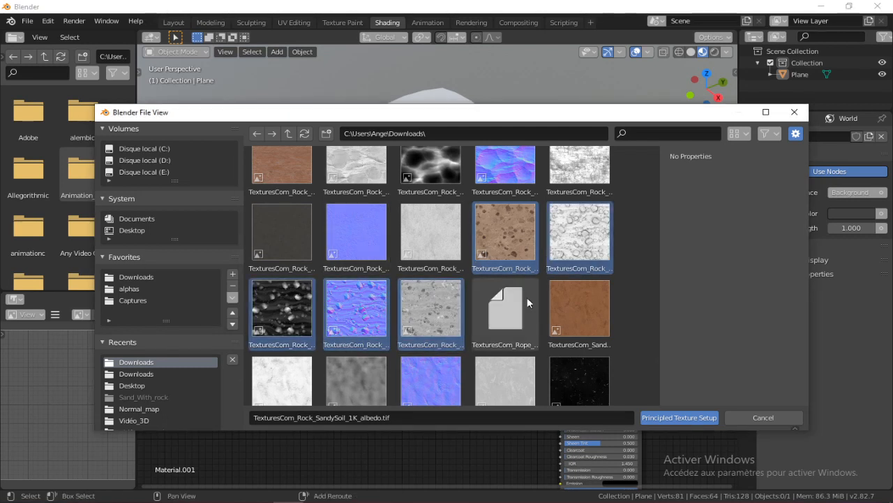
{"action": "left_click", "coordinate": [604, 227], "text": "ctrl"}
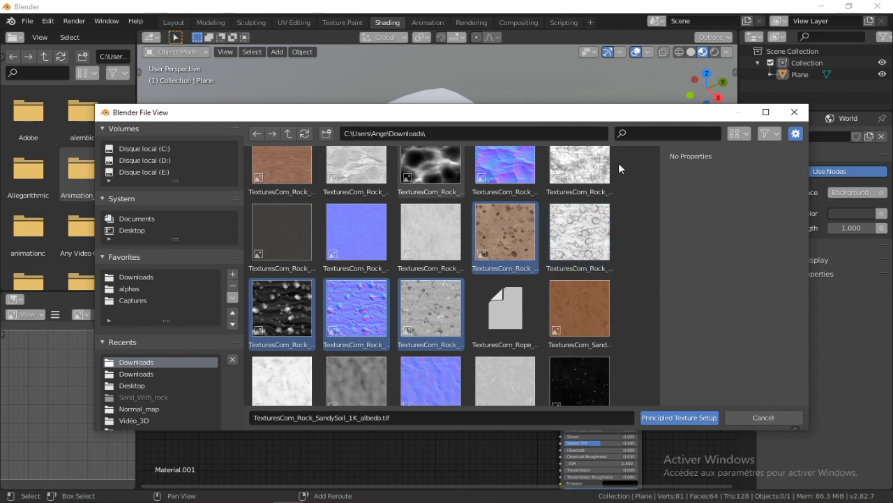
{"action": "left_click_drag", "start_coordinate": [548, 117], "coordinate": [444, 103]}
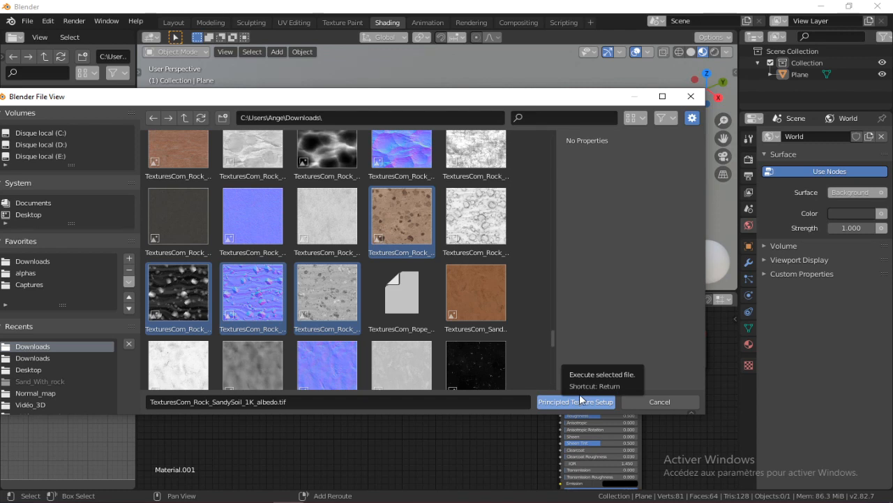
{"action": "left_click", "coordinate": [579, 395]}
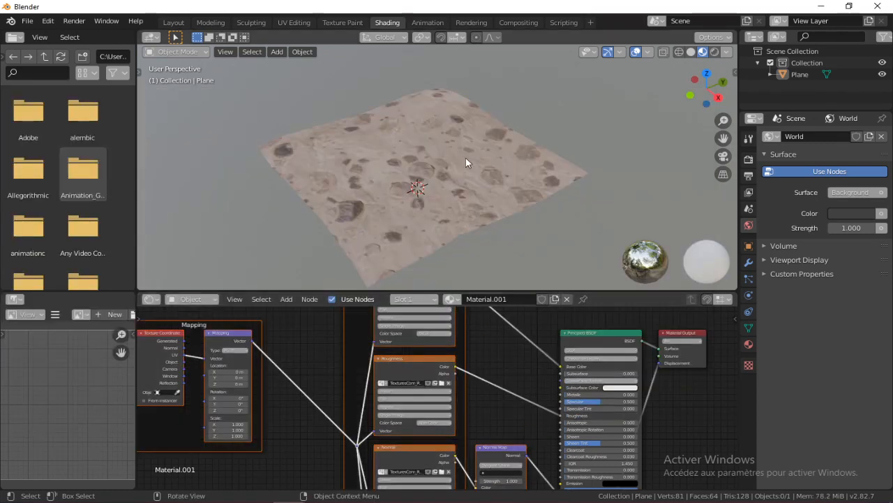
- Inspect the textured plane up close, select it and add a Subdivision Surface modifier
{"action": "middle_click_drag", "start_coordinate": [466, 158], "coordinate": [431, 184]}
{"action": "scroll", "coordinate": [505, 160], "scroll_direction": "up", "scroll_amount": 2}
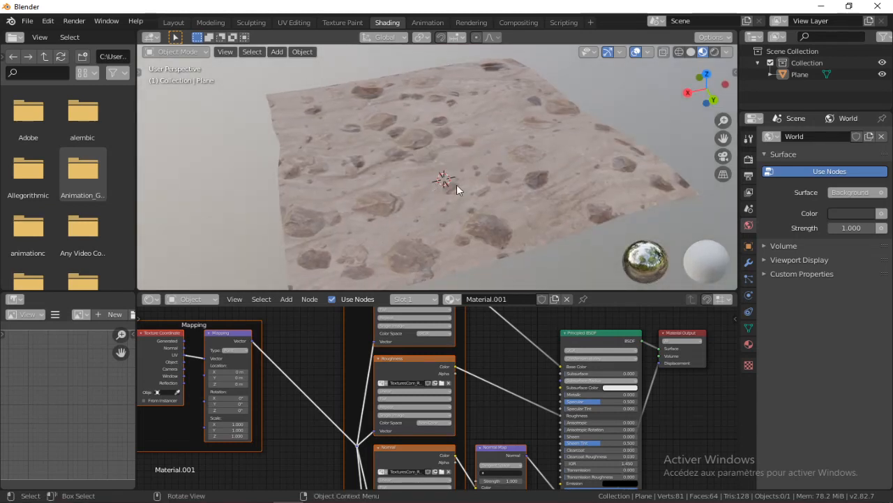
{"action": "middle_click_drag", "start_coordinate": [439, 183], "coordinate": [478, 183]}
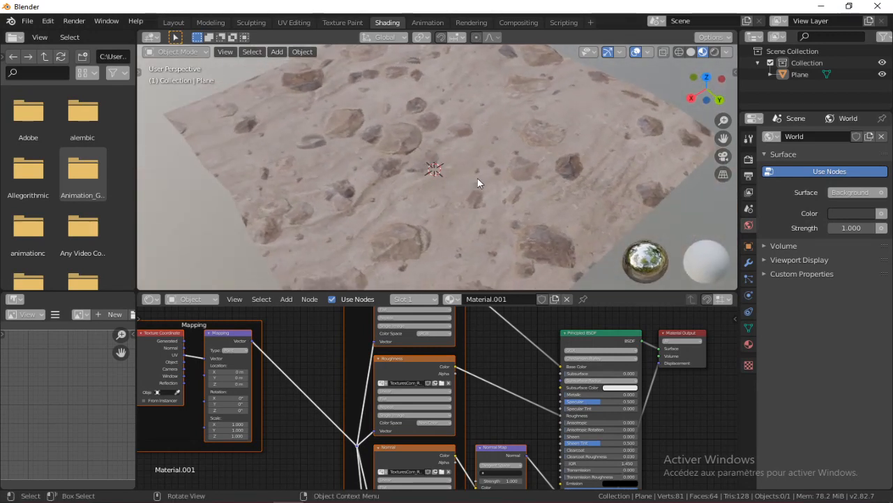
{"action": "scroll", "coordinate": [479, 181], "scroll_direction": "down", "scroll_amount": 3}
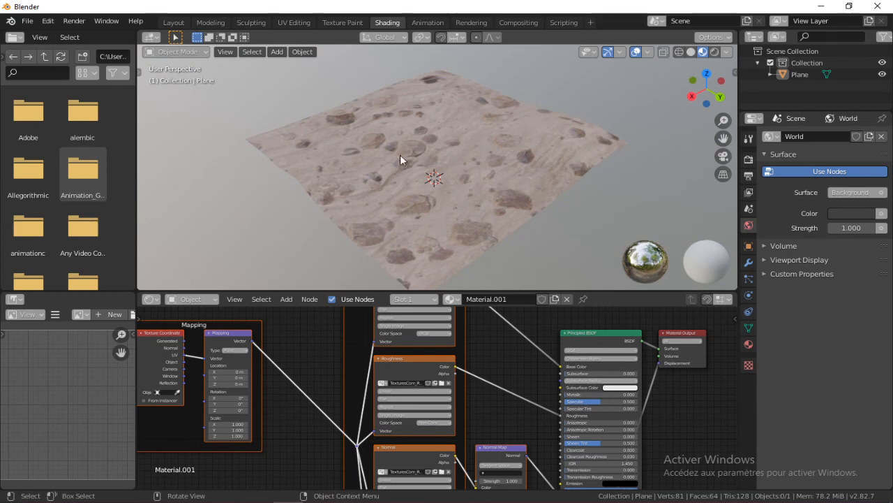
{"action": "middle_click_drag", "start_coordinate": [433, 171], "coordinate": [425, 199]}
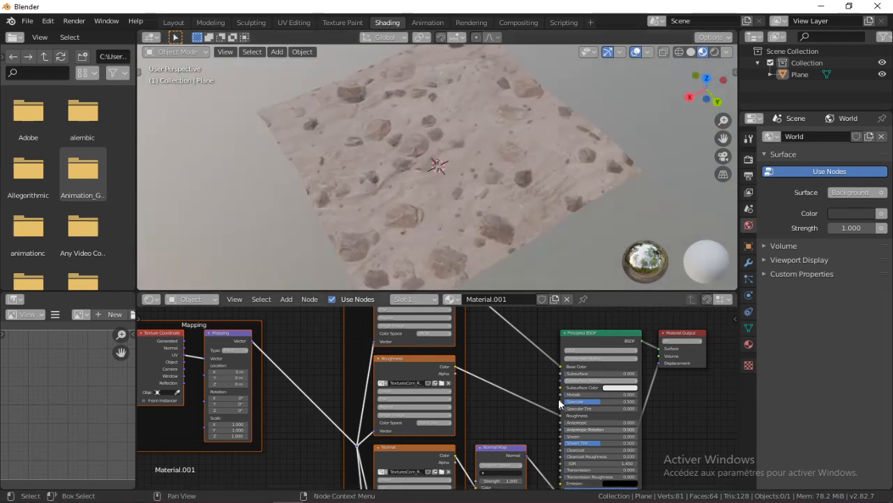
{"action": "middle_click_drag", "start_coordinate": [554, 375], "coordinate": [454, 376]}
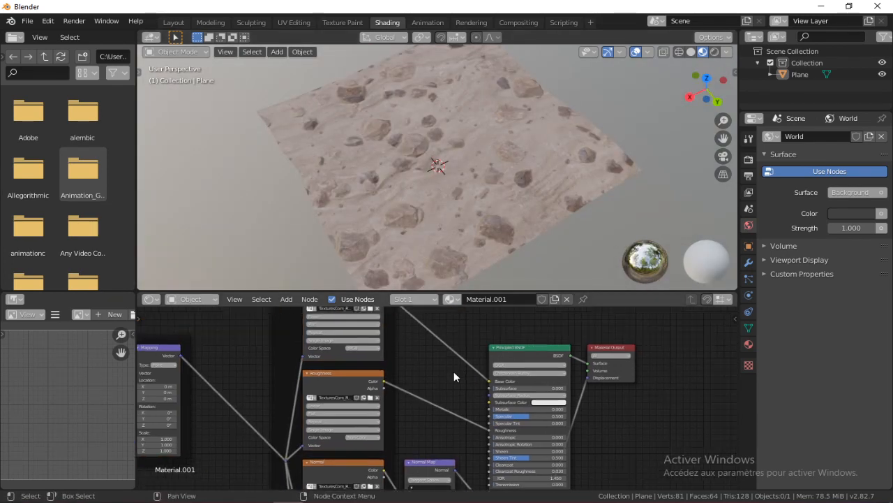
{"action": "left_click", "coordinate": [485, 172]}
{"action": "middle_click_drag", "start_coordinate": [507, 141], "coordinate": [456, 128]}
{"action": "left_click", "coordinate": [748, 261]}
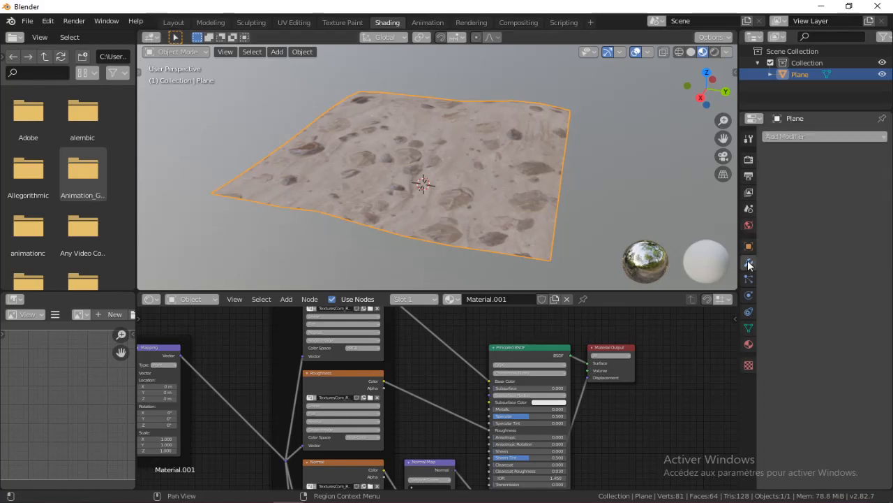
{"action": "left_click", "coordinate": [809, 136]}
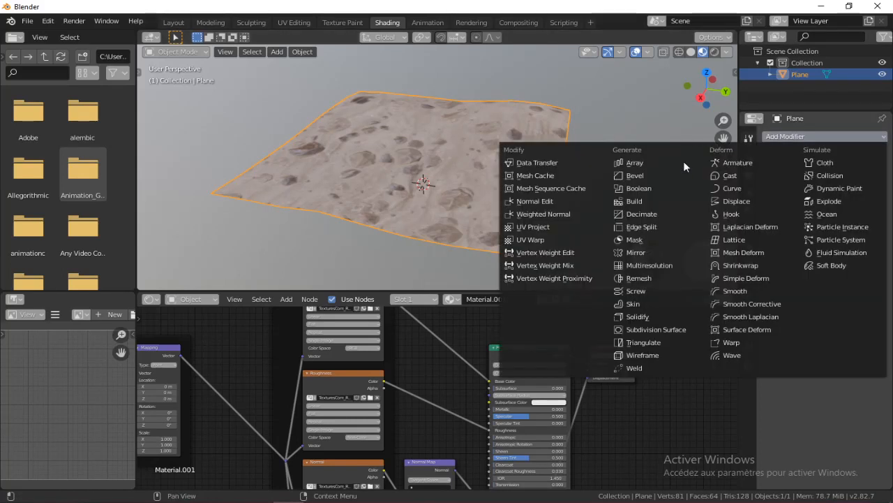
{"action": "left_click", "coordinate": [661, 329]}
- Subdivide all faces of the plane once in Edit Mode and return to Object Mode
{"action": "scroll", "coordinate": [470, 141], "scroll_direction": "up", "scroll_amount": 3}
{"action": "middle_click_drag", "start_coordinate": [443, 139], "coordinate": [472, 143]}
{"action": "scroll", "coordinate": [439, 165], "scroll_direction": "down", "scroll_amount": 4}
{"action": "key", "text": "Tab"}
{"action": "left_click", "coordinate": [461, 83]}
{"action": "key", "text": "a"}
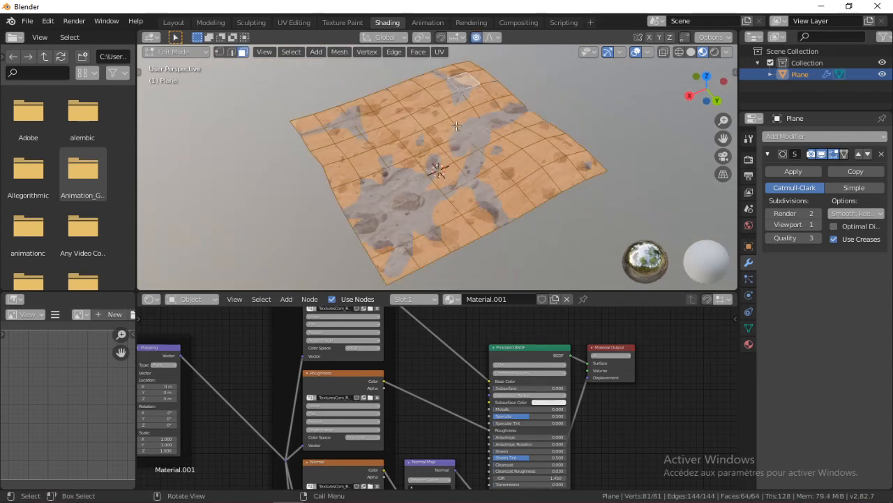
{"action": "right_click", "coordinate": [455, 130]}
{"action": "left_click", "coordinate": [456, 119]}
{"action": "key", "text": "Tab"}
{"action": "left_click", "coordinate": [444, 100]}
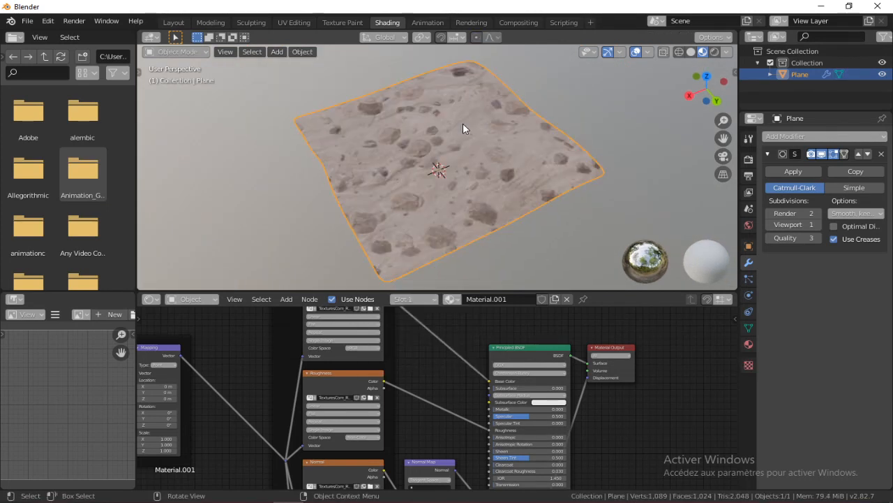
- Add a Displace modifier to the plane below the Subdivision Surface modifier
{"action": "scroll", "coordinate": [487, 163], "scroll_direction": "up", "scroll_amount": 4}
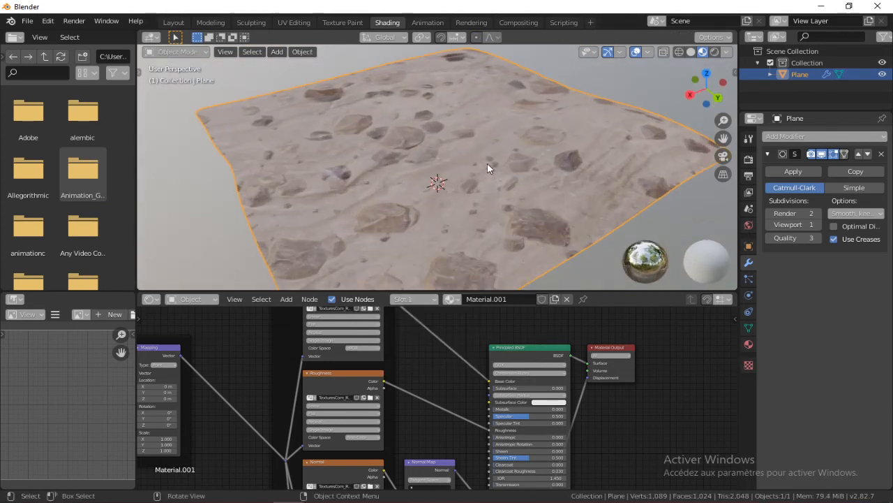
{"action": "left_click", "coordinate": [796, 138]}
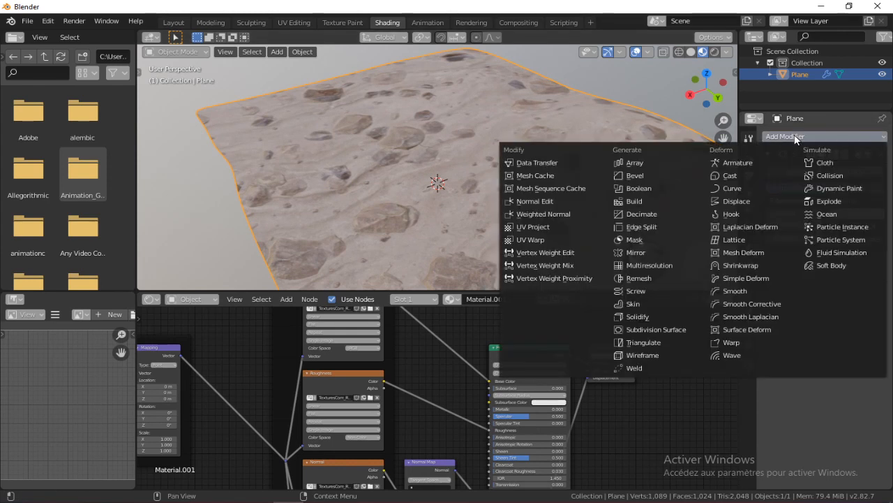
{"action": "left_click", "coordinate": [730, 202]}
{"action": "scroll", "coordinate": [501, 150], "scroll_direction": "down", "scroll_amount": 5}
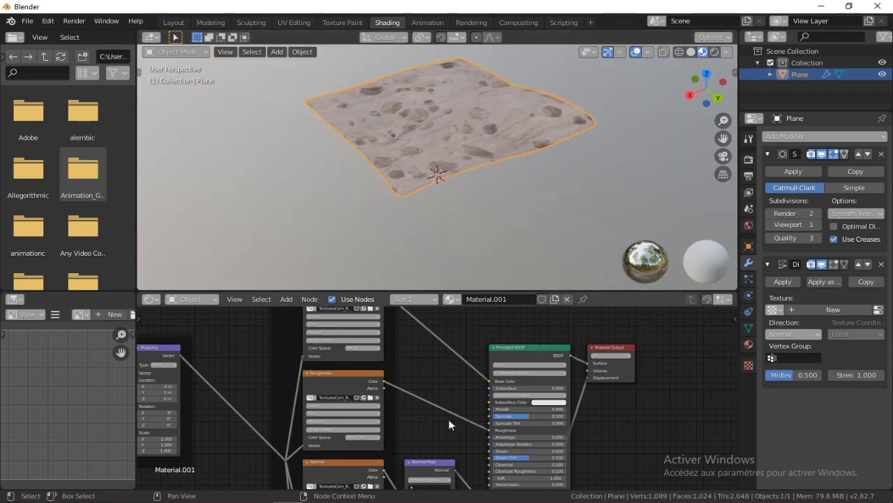
- Locate and select the Displacement image texture node in the material's node tree
{"action": "scroll", "coordinate": [451, 420], "scroll_direction": "down", "scroll_amount": 5}
{"action": "middle_click_drag", "start_coordinate": [385, 470], "coordinate": [415, 361]}
{"action": "scroll", "coordinate": [434, 425], "scroll_direction": "up", "scroll_amount": 6}
{"action": "left_click", "coordinate": [363, 399]}
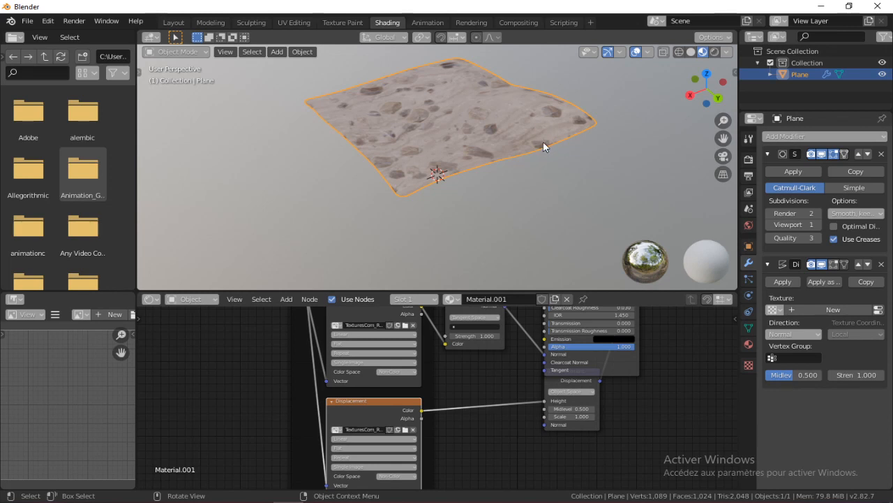
- Create a new texture for the Displace modifier, use TexturesCom_Rock_SandySoil_1K_height.tif as its image, and inspect the displaced plane
{"action": "scroll", "coordinate": [470, 125], "scroll_direction": "up", "scroll_amount": 3}
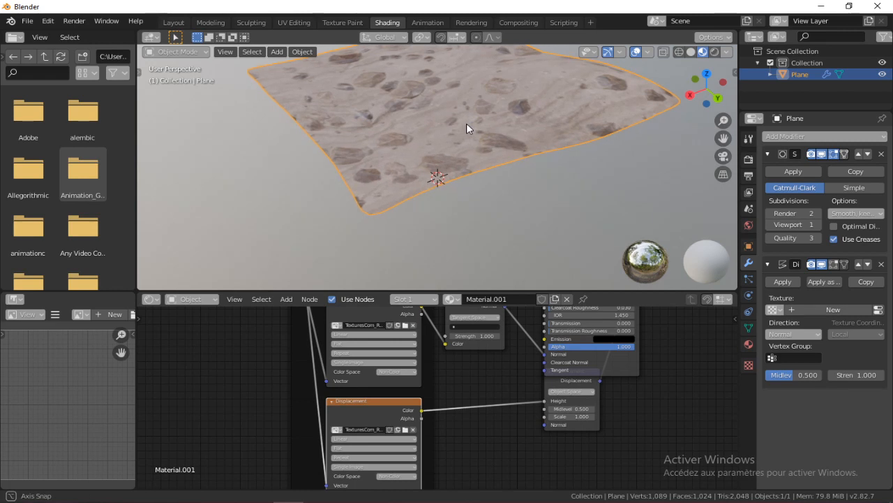
{"action": "left_click", "coordinate": [835, 307]}
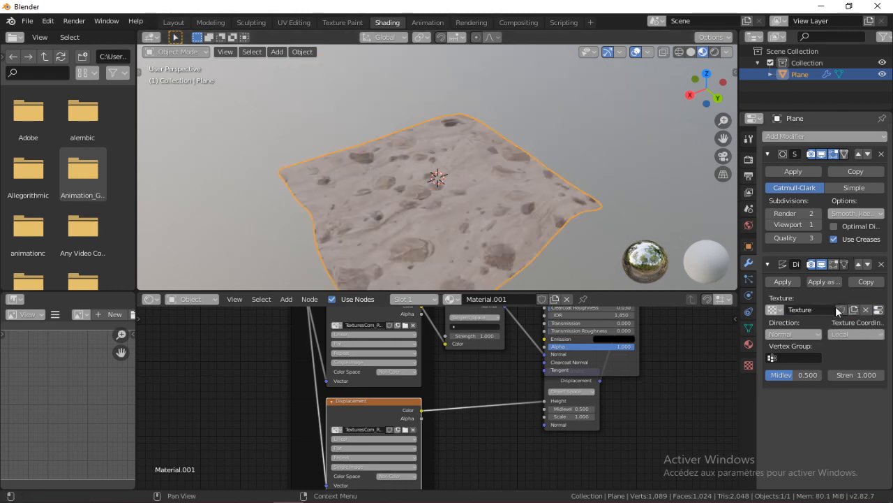
{"action": "left_click", "coordinate": [749, 365]}
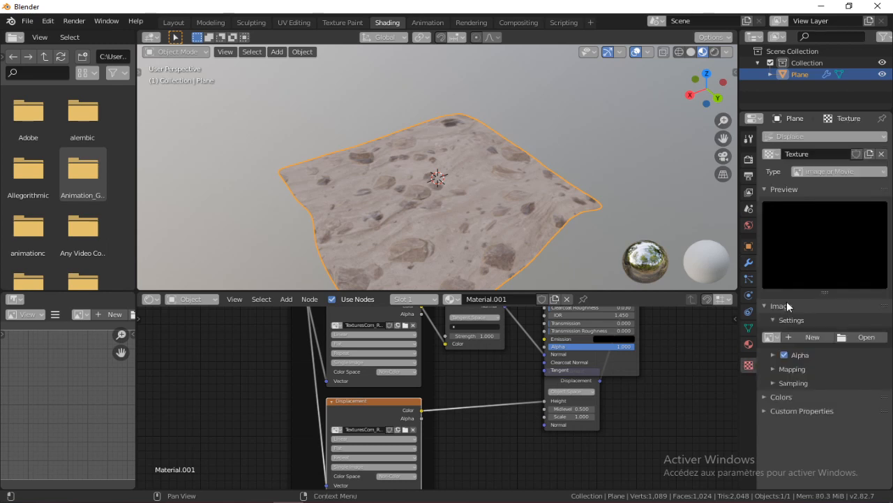
{"action": "left_click", "coordinate": [770, 338]}
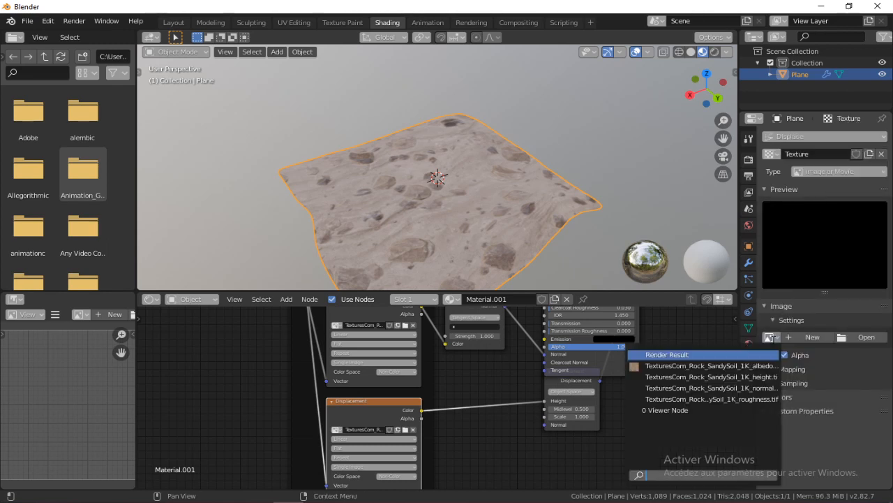
{"action": "left_click", "coordinate": [706, 376]}
{"action": "middle_click_drag", "start_coordinate": [497, 190], "coordinate": [613, 200]}
{"action": "middle_click_drag", "start_coordinate": [493, 188], "coordinate": [604, 173]}
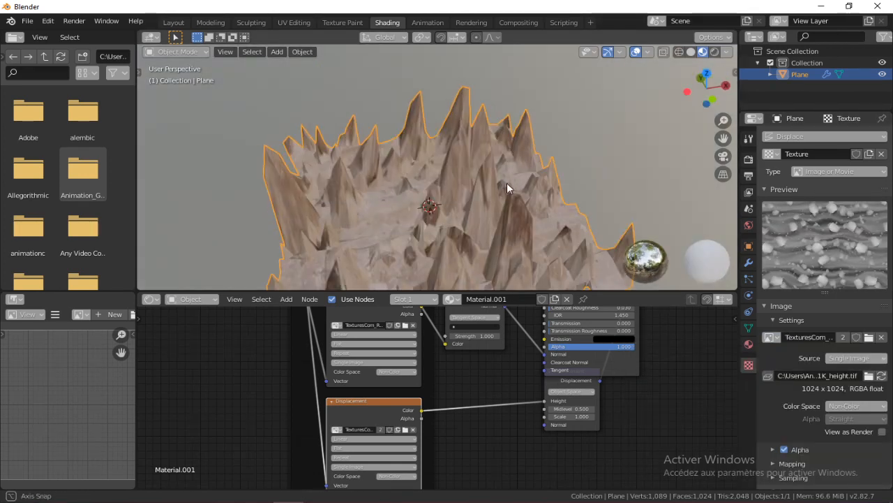
{"action": "middle_click_drag", "start_coordinate": [507, 182], "coordinate": [562, 151]}
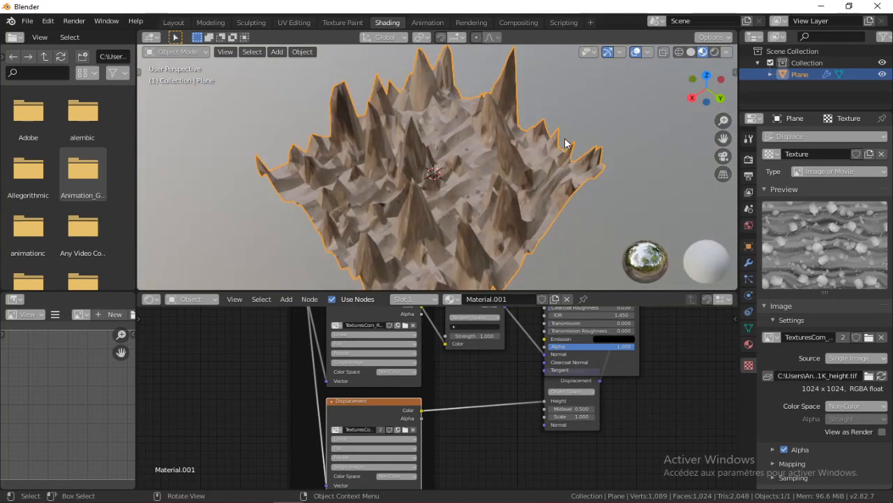
{"action": "middle_click_drag", "start_coordinate": [421, 113], "coordinate": [530, 210]}
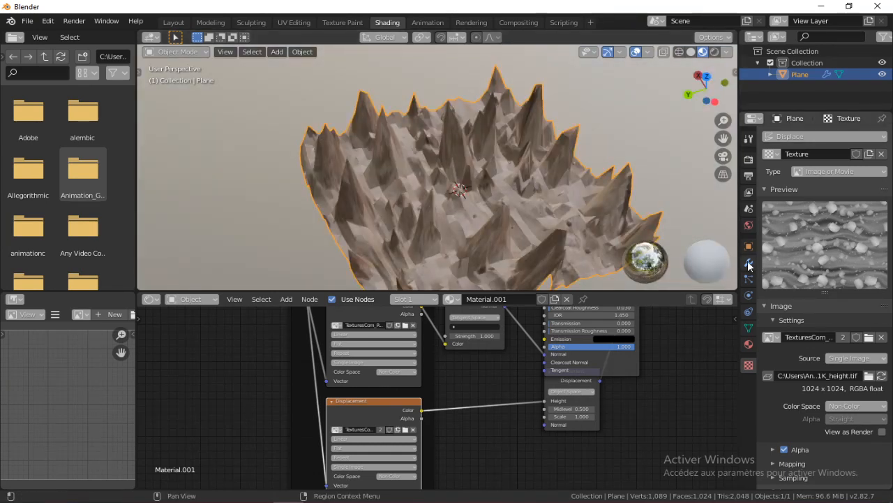
- Set the Displace modifier's strength to 0.1 and inspect the plane's relief from several angles
{"action": "left_click", "coordinate": [749, 265]}
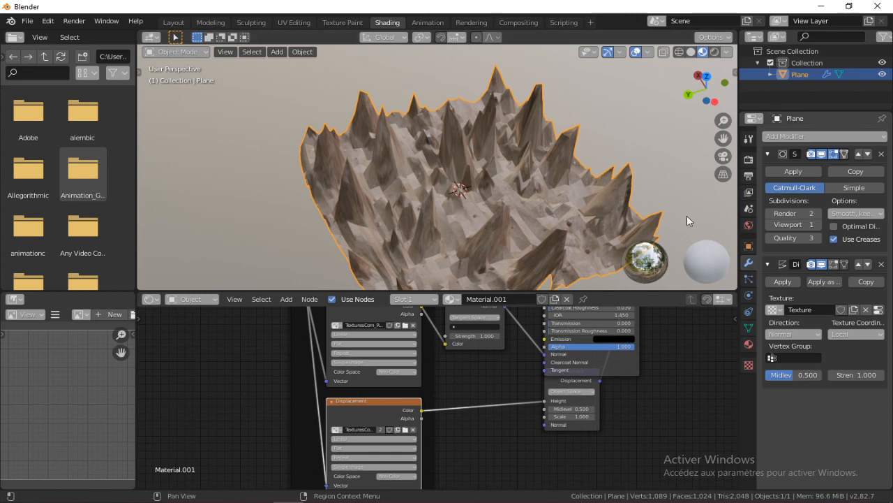
{"action": "left_click", "coordinate": [862, 375]}
{"action": "key", "text": "ctrl+a"}
{"action": "type", "text": "0.1"}
{"action": "key", "text": "Return"}
{"action": "scroll", "coordinate": [615, 156], "scroll_direction": "up", "scroll_amount": 5}
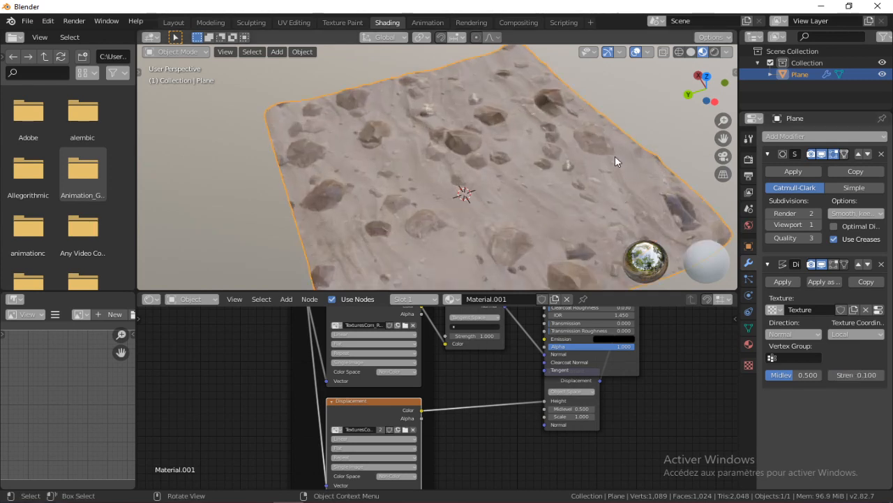
{"action": "middle_click_drag", "start_coordinate": [542, 118], "coordinate": [486, 130]}
{"action": "scroll", "coordinate": [495, 161], "scroll_direction": "down", "scroll_amount": 4}
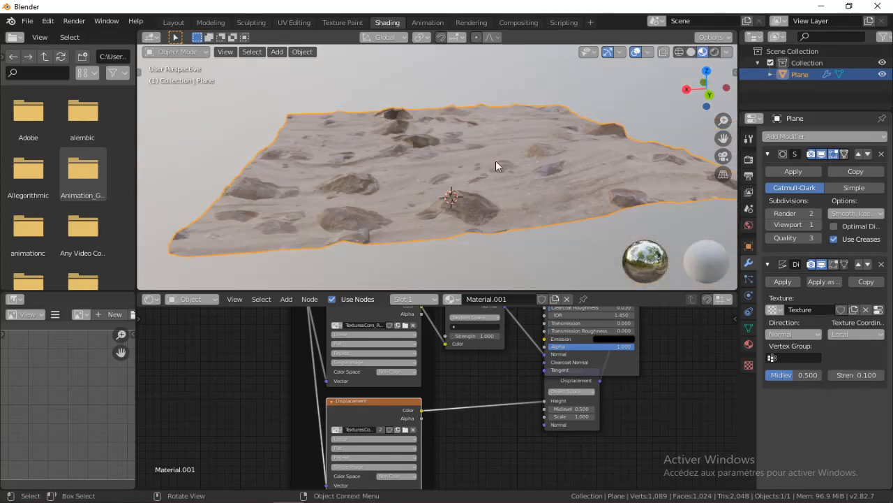
{"action": "middle_click_drag", "start_coordinate": [497, 162], "coordinate": [698, 183]}
- Raise the Subdivision Surface modifier's viewport subdivisions to 3 and check the plane's relief
{"action": "left_click", "coordinate": [818, 224]}
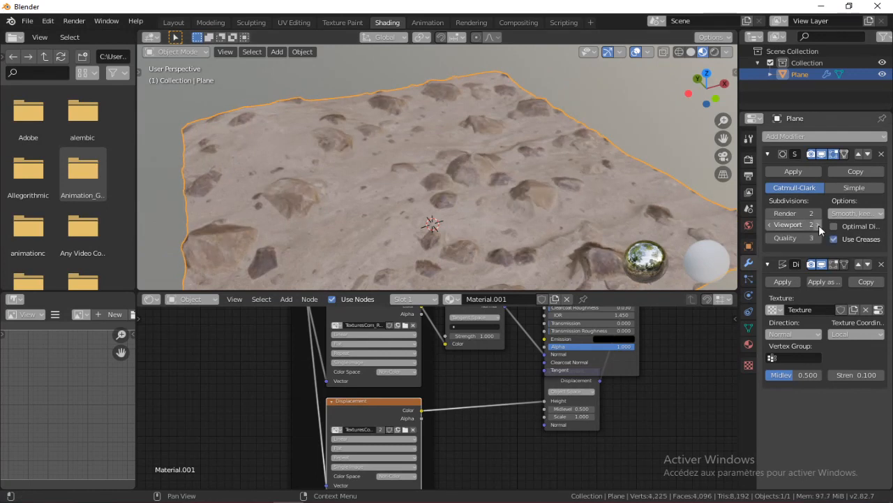
{"action": "left_click", "coordinate": [819, 224]}
{"action": "middle_click_drag", "start_coordinate": [506, 147], "coordinate": [461, 403]}
{"action": "middle_click_drag", "start_coordinate": [430, 155], "coordinate": [401, 131]}
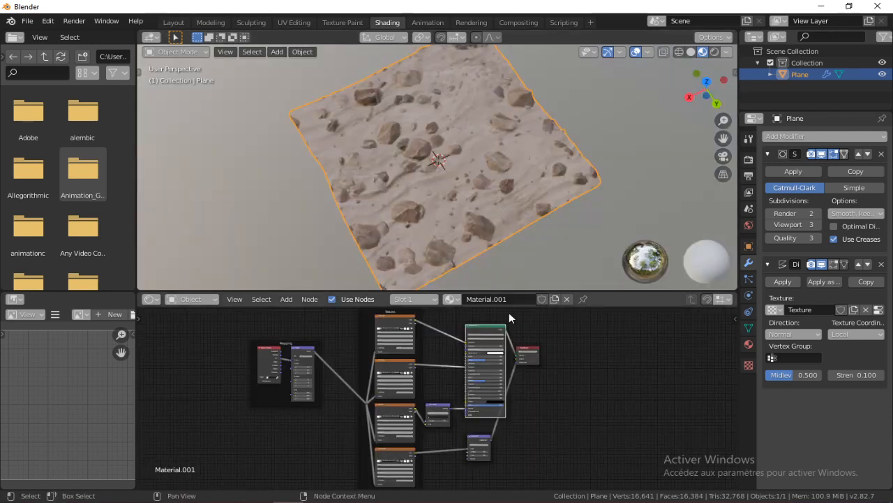
- Move the Principled BSDF, Displacement and Material Output nodes farther from the texture nodes to make room
{"action": "scroll", "coordinate": [528, 330], "scroll_direction": "up", "scroll_amount": 2}
{"action": "left_click_drag", "start_coordinate": [606, 329], "coordinate": [485, 448]}
{"action": "left_click_drag", "start_coordinate": [514, 315], "coordinate": [588, 309]}
{"action": "middle_click_drag", "start_coordinate": [518, 338], "coordinate": [505, 378]}
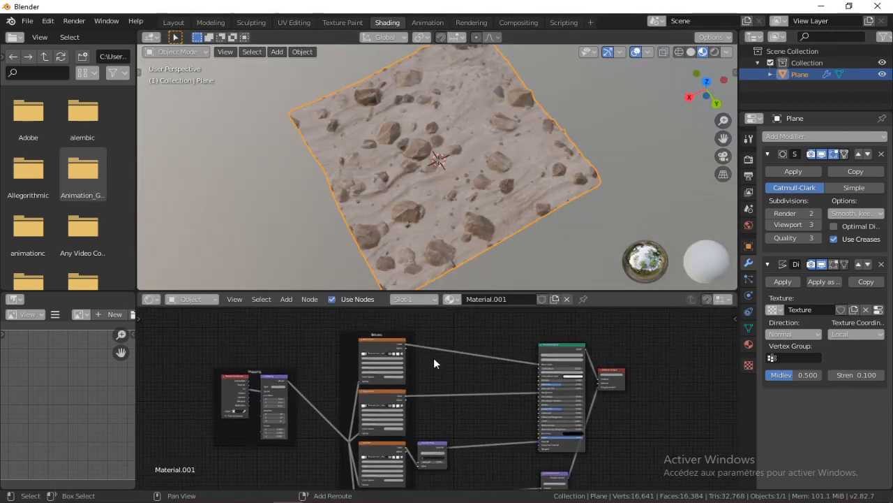
- Add TexturesCom_Rock_SandySoil_1K_ao.tif from the file browser as an image texture node and place it above the Base Color texture
{"action": "left_click", "coordinate": [43, 56]}
{"action": "scroll", "coordinate": [54, 205], "scroll_direction": "down", "scroll_amount": 2}
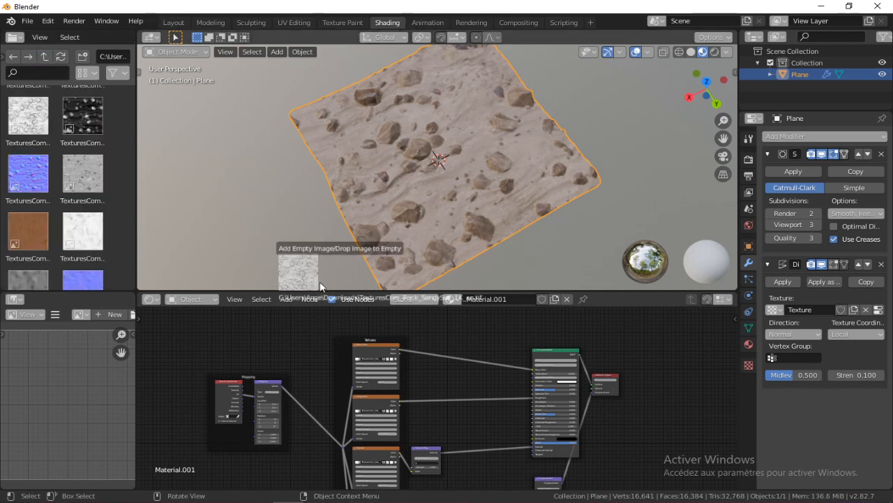
{"action": "left_click_drag", "start_coordinate": [296, 318], "coordinate": [449, 324]}
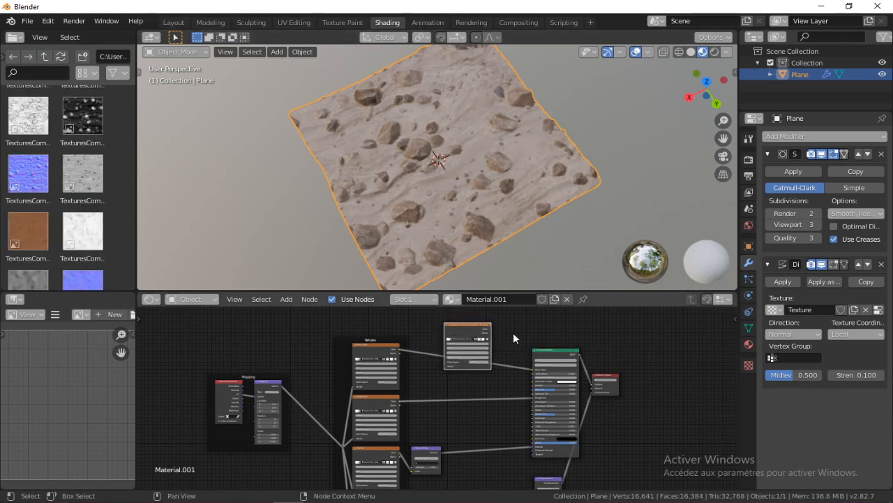
{"action": "middle_click_drag", "start_coordinate": [513, 332], "coordinate": [492, 375]}
{"action": "scroll", "coordinate": [492, 375], "scroll_direction": "up", "scroll_amount": 5}
{"action": "left_click_drag", "start_coordinate": [571, 394], "coordinate": [583, 374]}
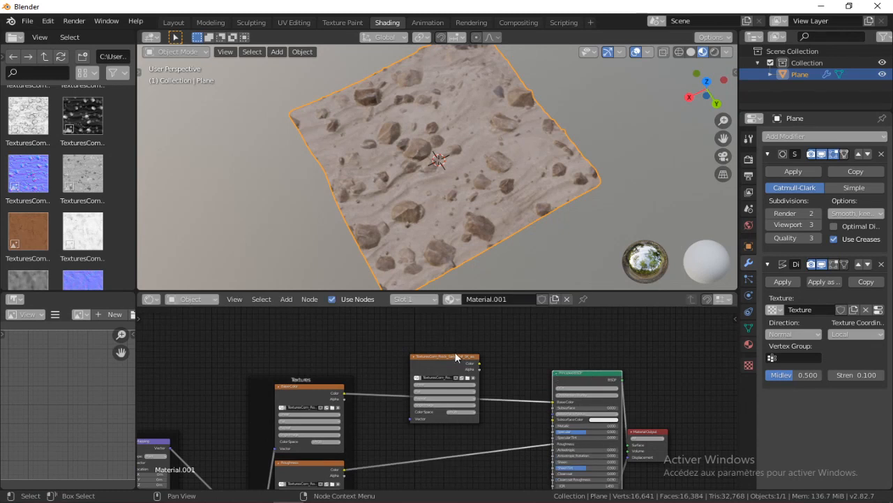
{"action": "left_click_drag", "start_coordinate": [453, 353], "coordinate": [317, 483]}
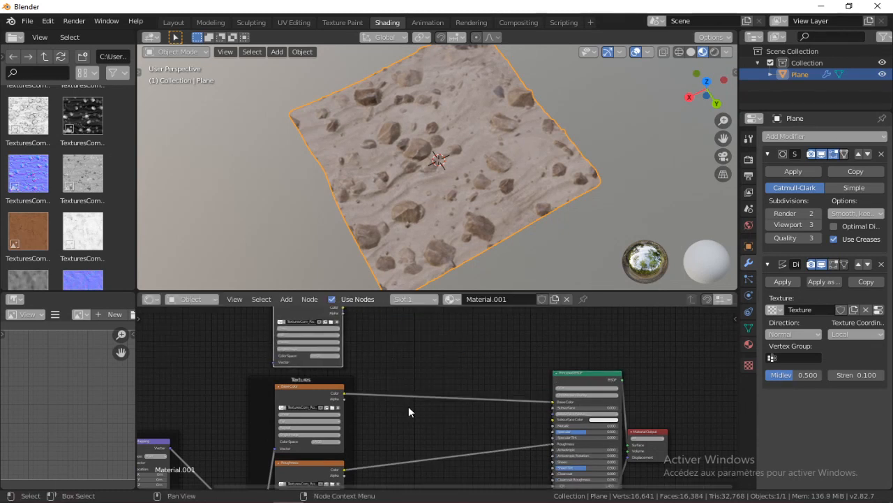
{"action": "middle_click_drag", "start_coordinate": [409, 406], "coordinate": [421, 446]}
{"action": "scroll", "coordinate": [421, 446], "scroll_direction": "up", "scroll_amount": 4}
{"action": "left_click_drag", "start_coordinate": [298, 312], "coordinate": [301, 314]}
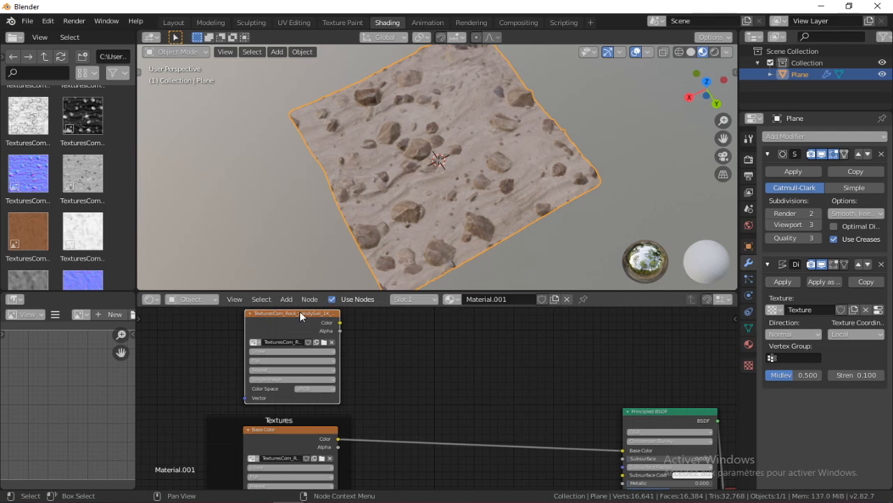
- Insert a MixRGB node on the link between the Base Color texture and the Principled BSDF
{"action": "key", "text": "shift+a"}
{"action": "left_click", "coordinate": [417, 345]}
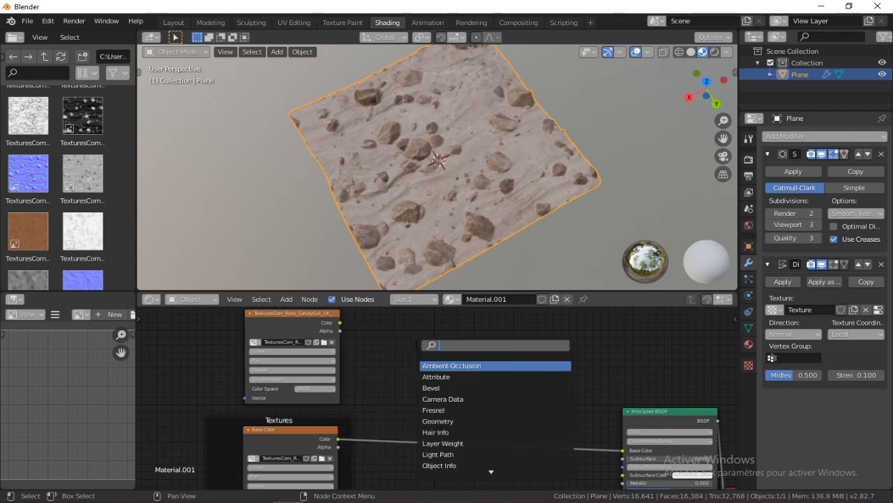
{"action": "type", "text": "rg"}
{"action": "key", "text": "Down"}
{"action": "key", "text": "Return"}
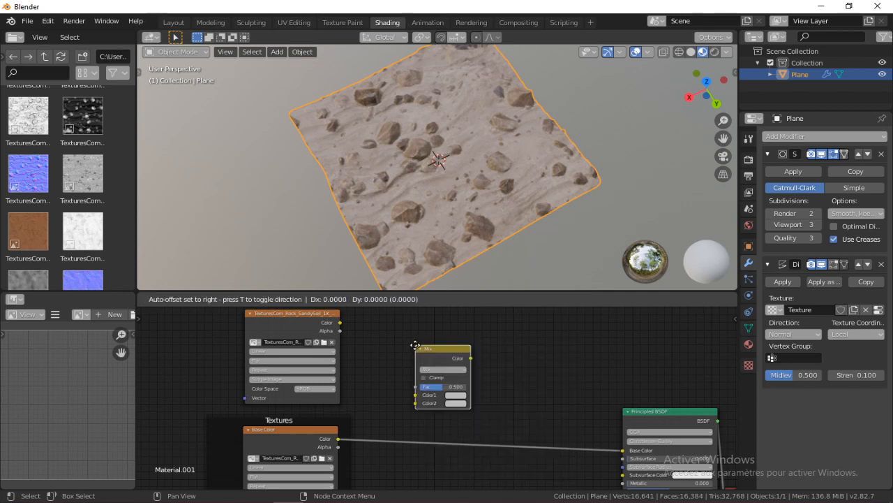
{"action": "left_click", "coordinate": [474, 387]}
{"action": "middle_click_drag", "start_coordinate": [418, 345], "coordinate": [413, 351]}
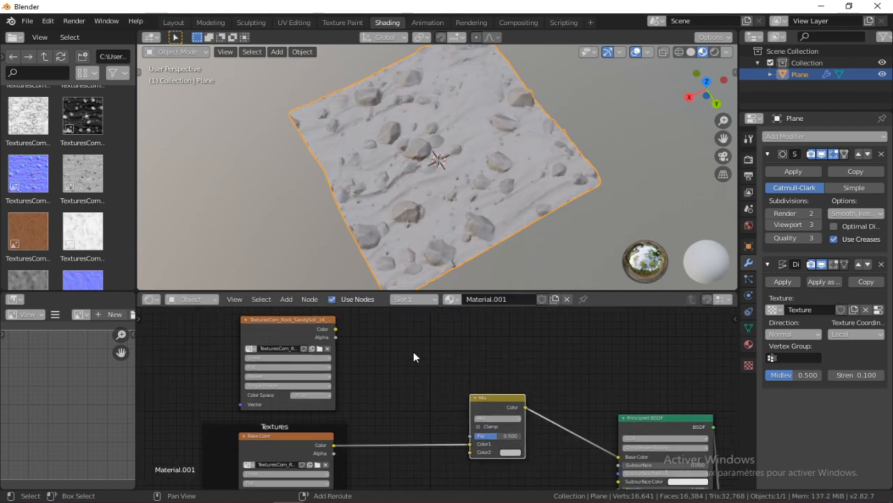
- Connect the ambient occlusion texture's color to Color2 of the Mix node and set its blending mode to Multiply
{"action": "middle_click_drag", "start_coordinate": [439, 188], "coordinate": [418, 133]}
{"action": "left_click_drag", "start_coordinate": [335, 329], "coordinate": [470, 451]}
{"action": "left_click", "coordinate": [497, 417]}
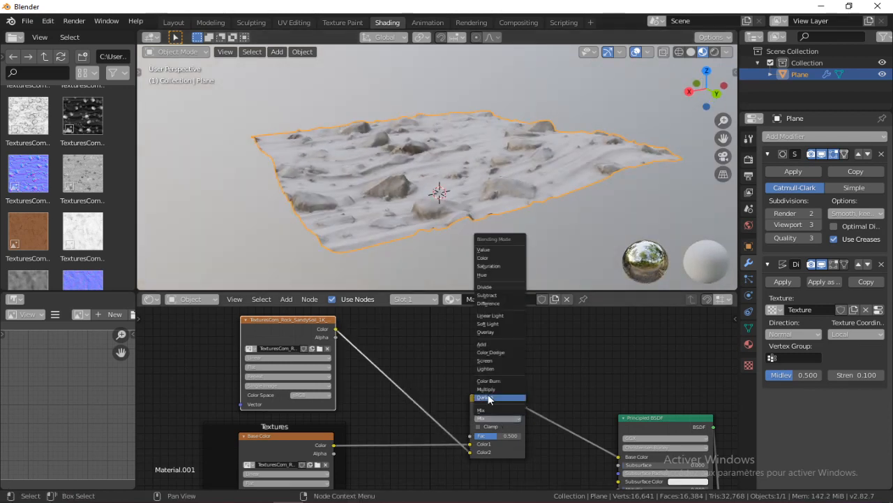
{"action": "left_click", "coordinate": [489, 390]}
{"action": "scroll", "coordinate": [400, 154], "scroll_direction": "up", "scroll_amount": 3}
{"action": "mouse_move", "coordinate": [400, 162]}
{"action": "middle_mouse_down"}
{"action": "mouse_move", "coordinate": [462, 293]}
{"action": "mouse_move", "coordinate": [479, 302]}
{"action": "middle_mouse_up"}
{"action": "middle_click_drag", "start_coordinate": [430, 173], "coordinate": [432, 190]}
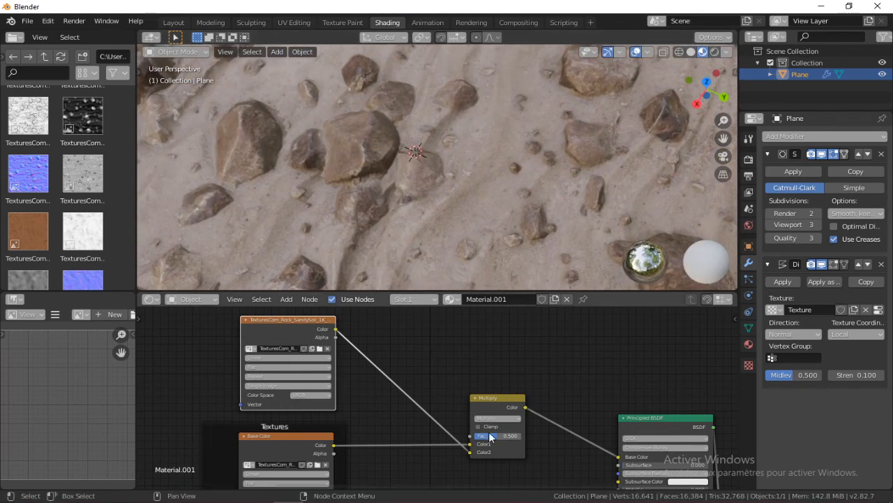
- Lower the Multiply node's factor to 0 to compare the occlusion effect, and raise it to 1
{"action": "left_click_drag", "start_coordinate": [490, 435], "coordinate": [464, 435]}
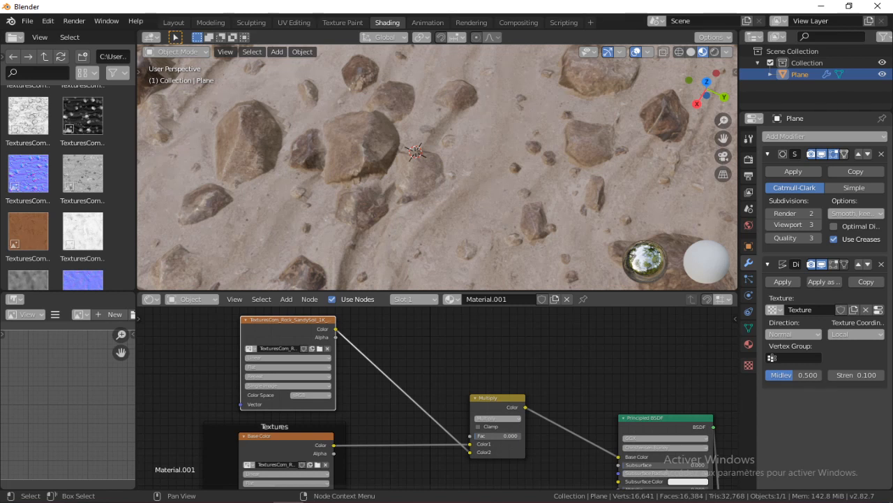
{"action": "left_click_drag", "start_coordinate": [469, 436], "coordinate": [524, 435]}
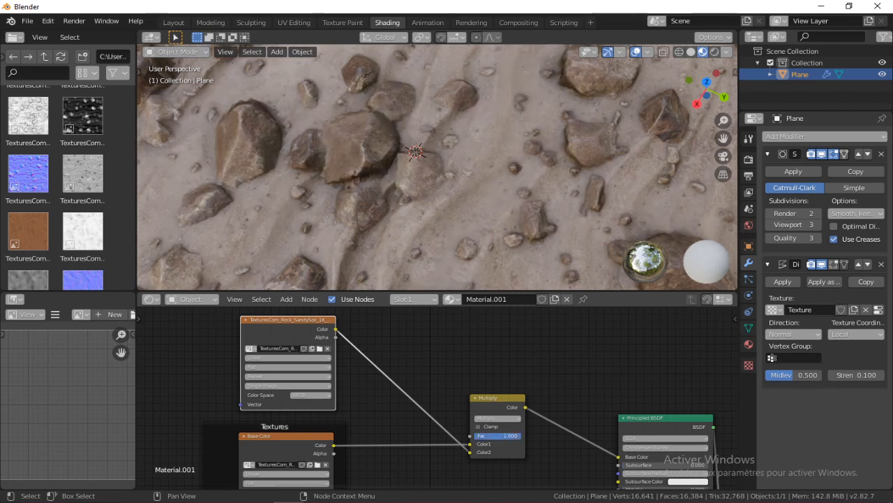
{"action": "scroll", "coordinate": [456, 174], "scroll_direction": "down", "scroll_amount": 1}
{"action": "scroll", "coordinate": [457, 170], "scroll_direction": "down", "scroll_amount": 3}
{"action": "middle_click_drag", "start_coordinate": [451, 136], "coordinate": [442, 123]}
{"action": "scroll", "coordinate": [441, 122], "scroll_direction": "up", "scroll_amount": 1}
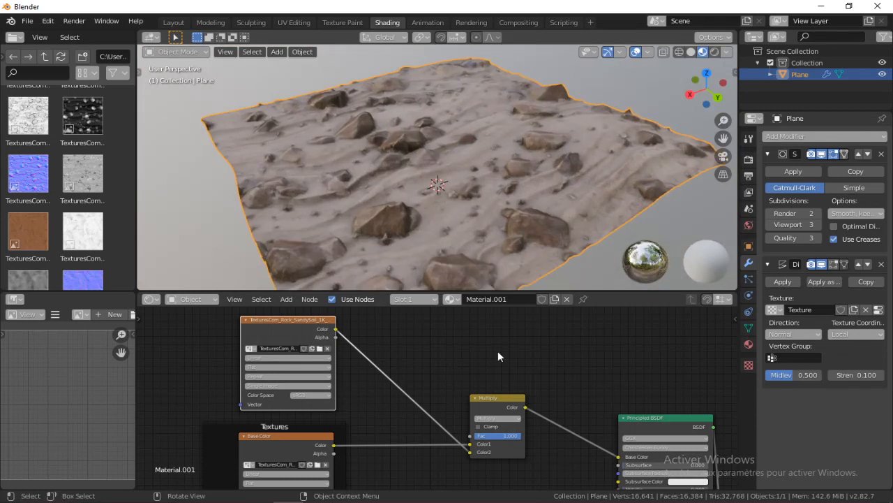
- Raise the Subdivision Surface modifier's viewport subdivisions to 4 and check the plane from the front
{"action": "middle_click_drag", "start_coordinate": [458, 376], "coordinate": [499, 335]}
{"action": "scroll", "coordinate": [500, 336], "scroll_direction": "up", "scroll_amount": 5}
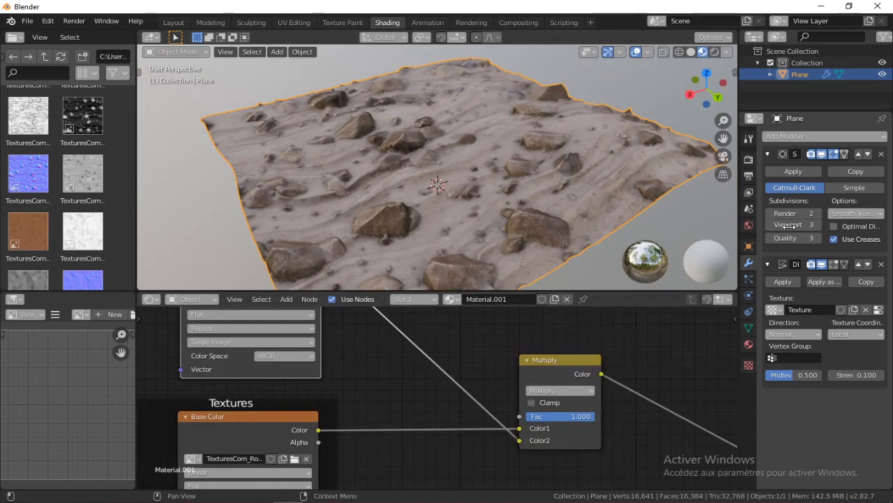
{"action": "left_click", "coordinate": [817, 225]}
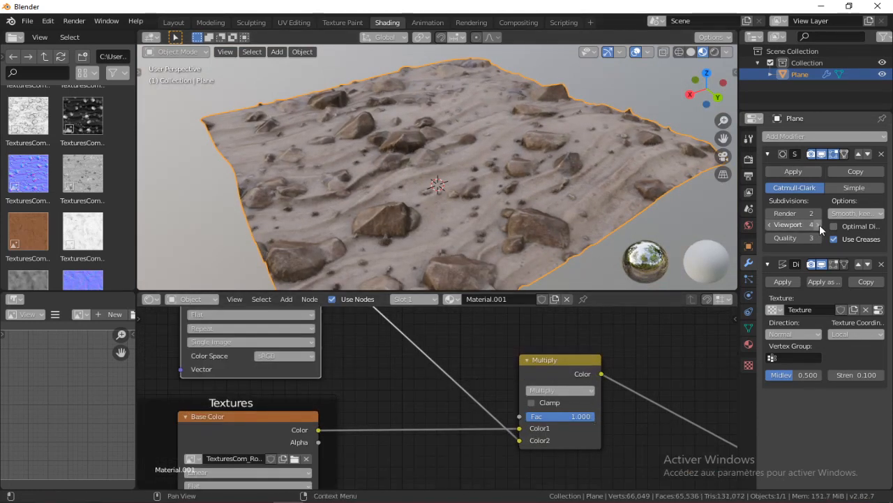
{"action": "middle_click_drag", "start_coordinate": [299, 201], "coordinate": [475, 200]}
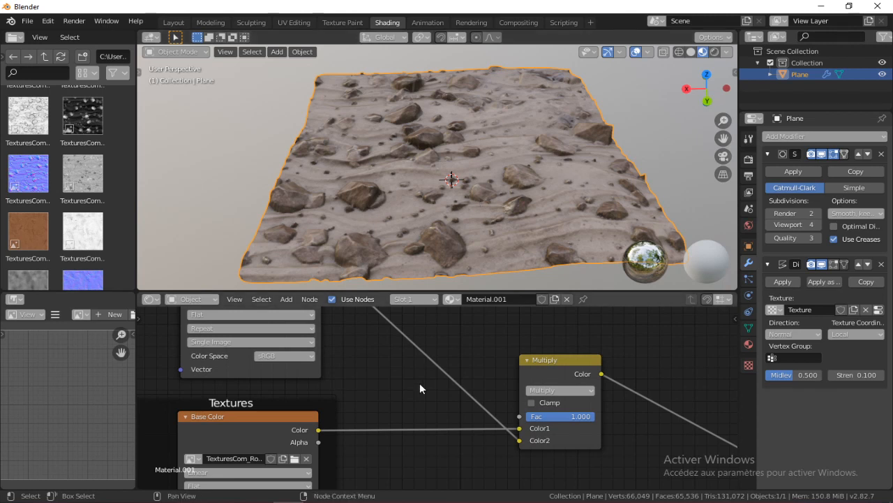
- Set the Mapping node's X scale to 4
{"action": "scroll", "coordinate": [420, 388], "scroll_direction": "down", "scroll_amount": 4}
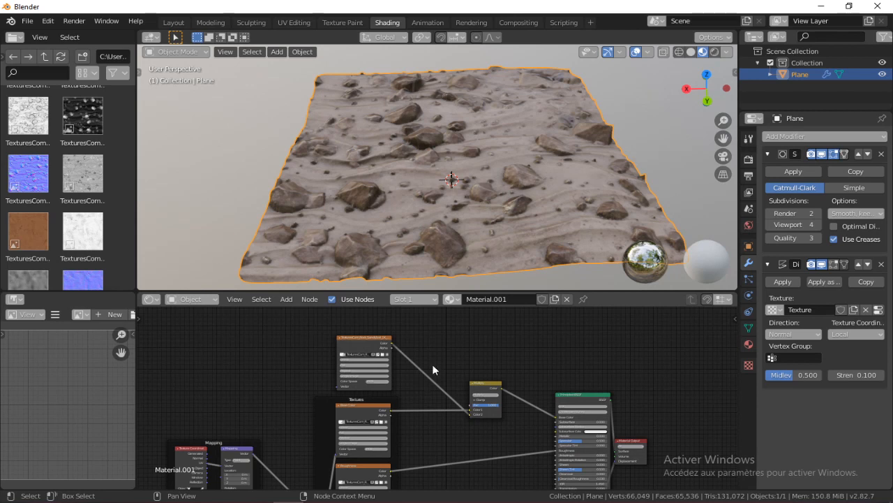
{"action": "middle_click_drag", "start_coordinate": [435, 353], "coordinate": [510, 274], "text": "shift"}
{"action": "scroll", "coordinate": [341, 392], "scroll_direction": "up", "scroll_amount": 5}
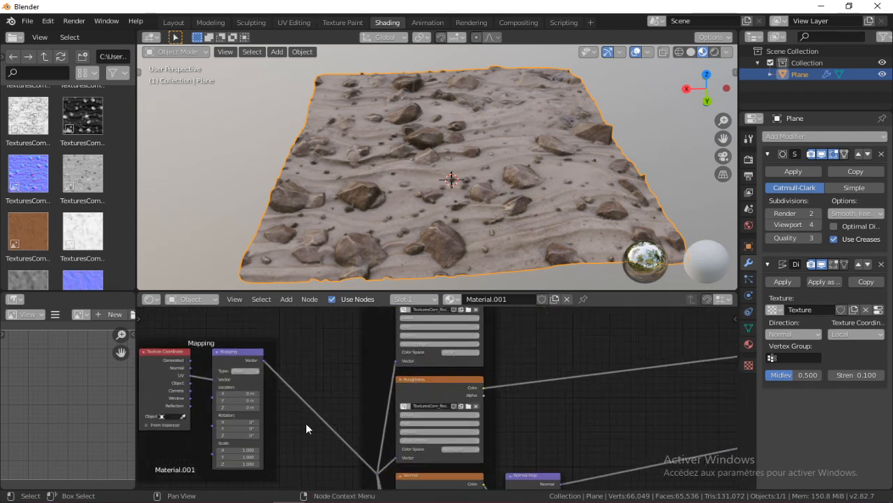
{"action": "middle_click_drag", "start_coordinate": [306, 423], "coordinate": [568, 366], "text": "shift"}
{"action": "middle_click_drag", "start_coordinate": [432, 348], "coordinate": [426, 362]}
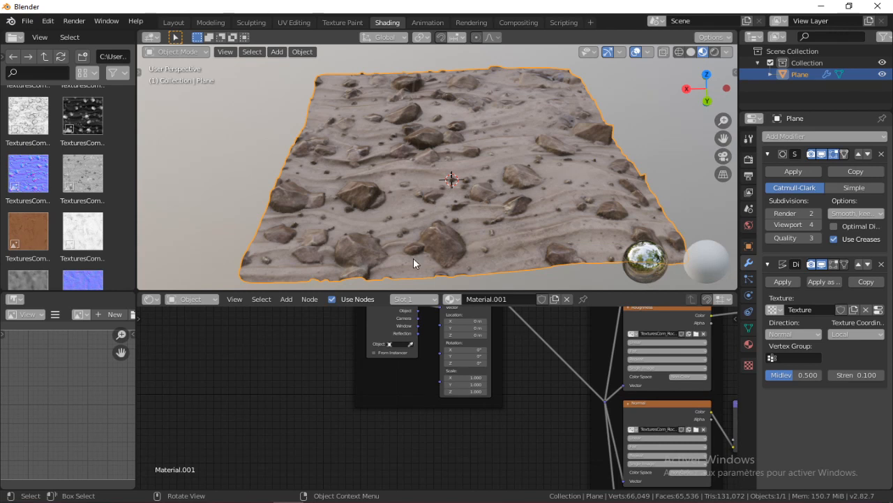
{"action": "scroll", "coordinate": [457, 375], "scroll_direction": "up", "scroll_amount": 3}
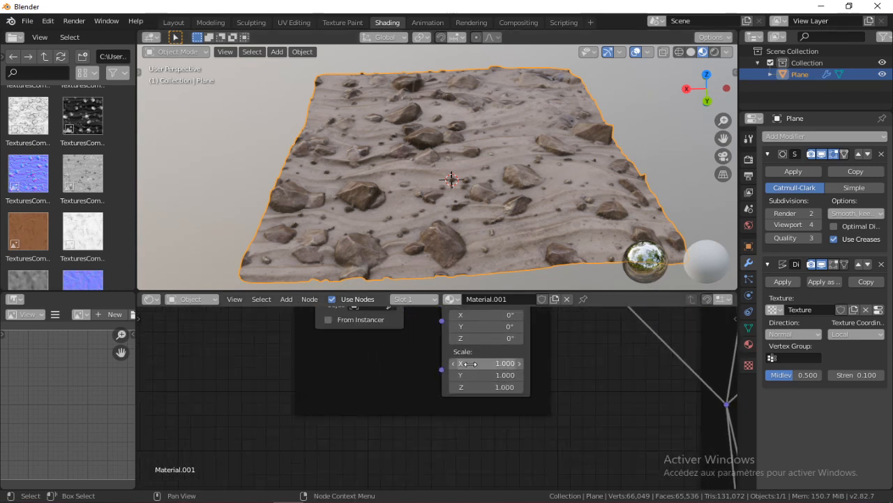
{"action": "left_click", "coordinate": [490, 363]}
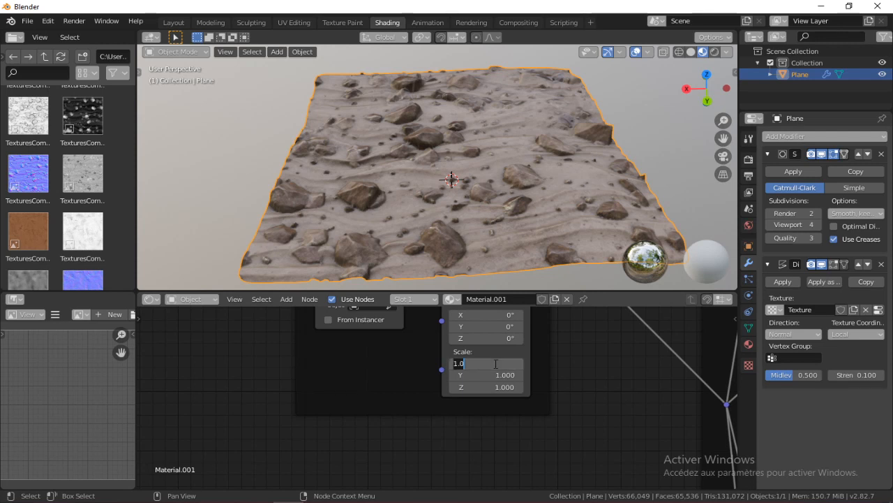
{"action": "type", "text": "4"}
{"action": "key", "text": "Return"}
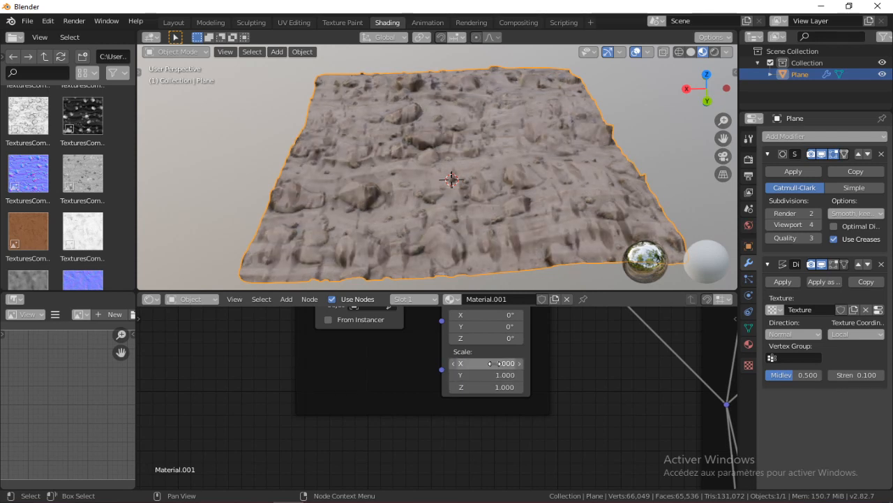
- Set the Mapping node's Y scale to 4 and inspect the texture tiling on the plane
{"action": "middle_click_drag", "start_coordinate": [439, 171], "coordinate": [542, 212]}
{"action": "scroll", "coordinate": [500, 219], "scroll_direction": "up", "scroll_amount": 6}
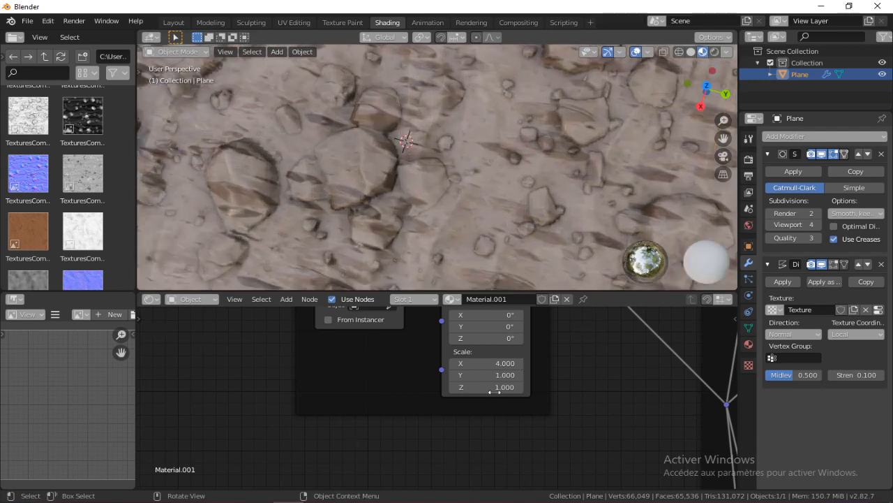
{"action": "left_click", "coordinate": [490, 372]}
{"action": "type", "text": "4"}
{"action": "key", "text": "Return"}
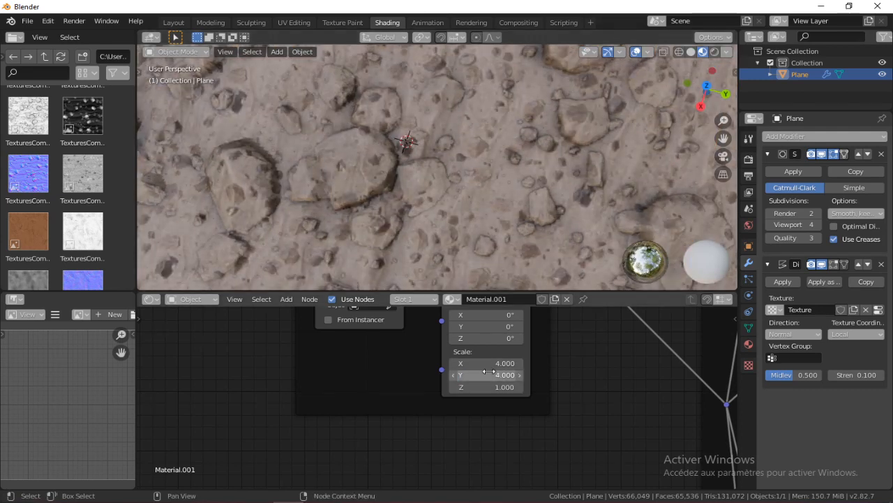
{"action": "scroll", "coordinate": [438, 174], "scroll_direction": "down", "scroll_amount": 5}
{"action": "middle_click_drag", "start_coordinate": [478, 166], "coordinate": [576, 416]}
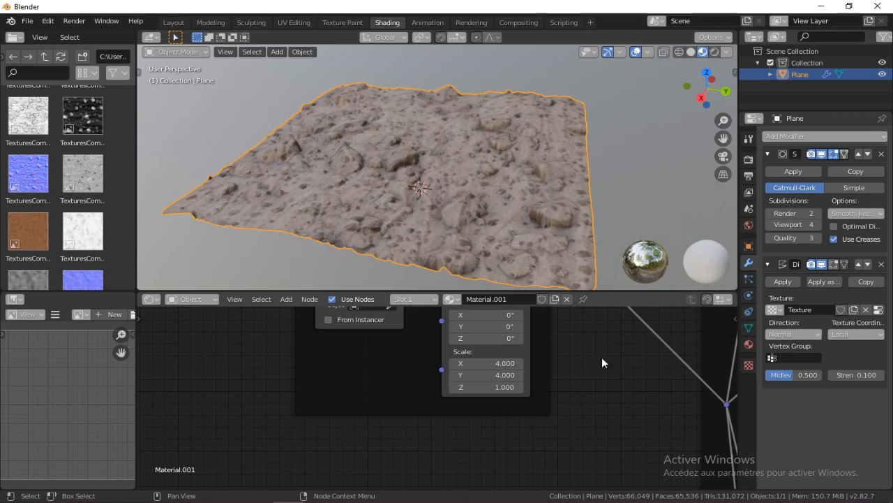
- Link the Mapping output's reroute point to the Vector input of the ambient occlusion texture above the Textures frame
{"action": "middle_click_drag", "start_coordinate": [602, 361], "coordinate": [568, 391]}
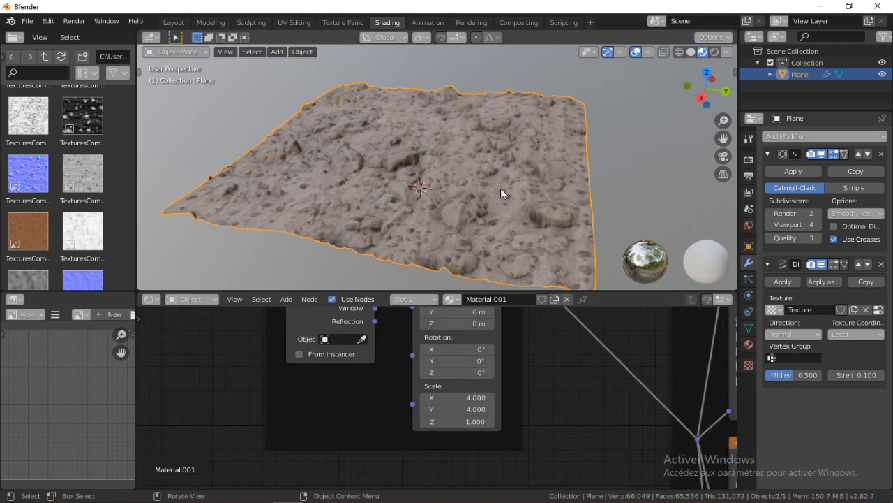
{"action": "middle_click_drag", "start_coordinate": [581, 382], "coordinate": [518, 399]}
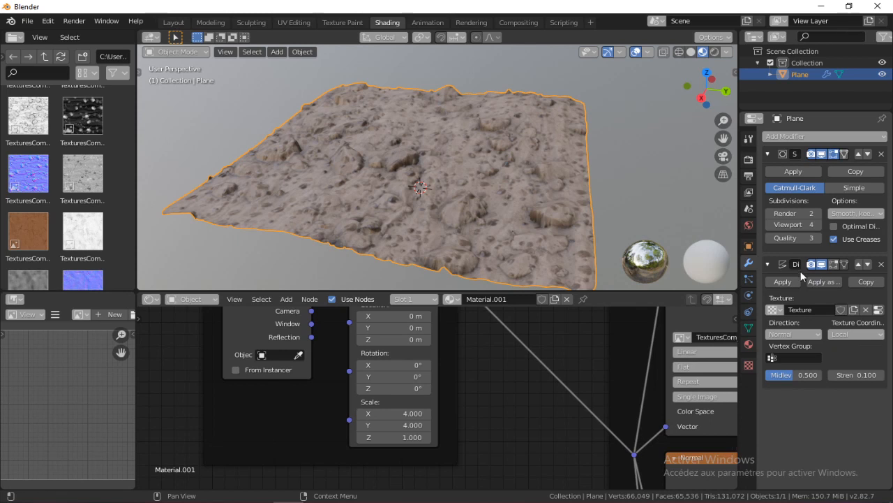
{"action": "middle_click_drag", "start_coordinate": [481, 392], "coordinate": [359, 402]}
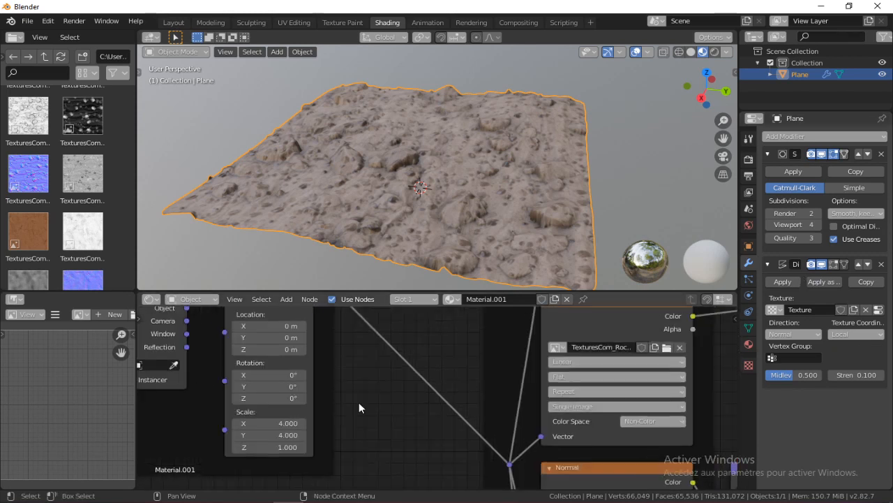
{"action": "scroll", "coordinate": [391, 412], "scroll_direction": "down", "scroll_amount": 9}
{"action": "middle_click_drag", "start_coordinate": [471, 386], "coordinate": [406, 449]}
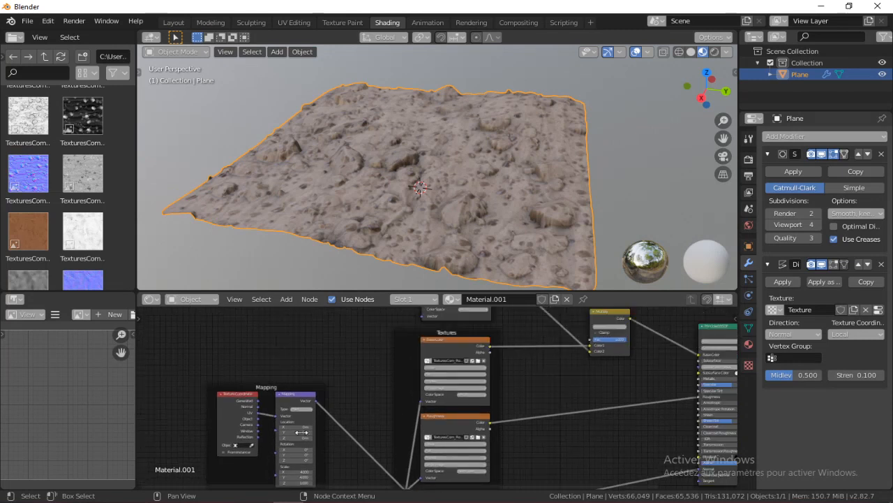
{"action": "middle_click_drag", "start_coordinate": [313, 417], "coordinate": [314, 393]}
{"action": "middle_click_drag", "start_coordinate": [447, 242], "coordinate": [507, 134]}
{"action": "middle_click_drag", "start_coordinate": [493, 361], "coordinate": [585, 341]}
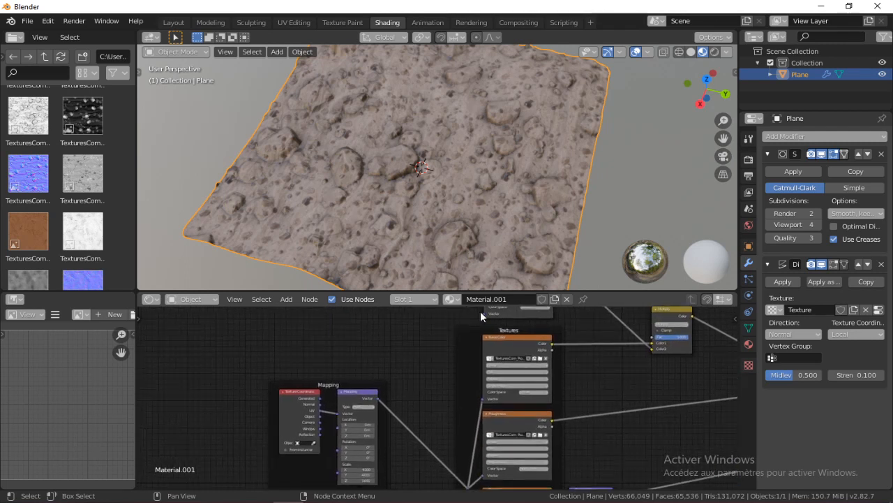
{"action": "left_click_drag", "start_coordinate": [482, 314], "coordinate": [467, 490]}
{"action": "middle_click_drag", "start_coordinate": [440, 369], "coordinate": [429, 349]}
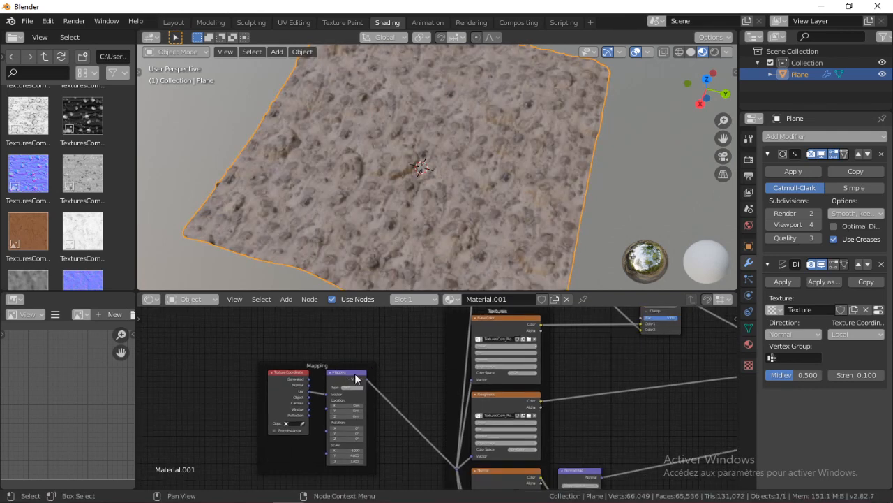
- Set the displacement texture's image mapping to repeat 4 times in X and 4 times in Y
{"action": "middle_click_drag", "start_coordinate": [491, 134], "coordinate": [465, 166]}
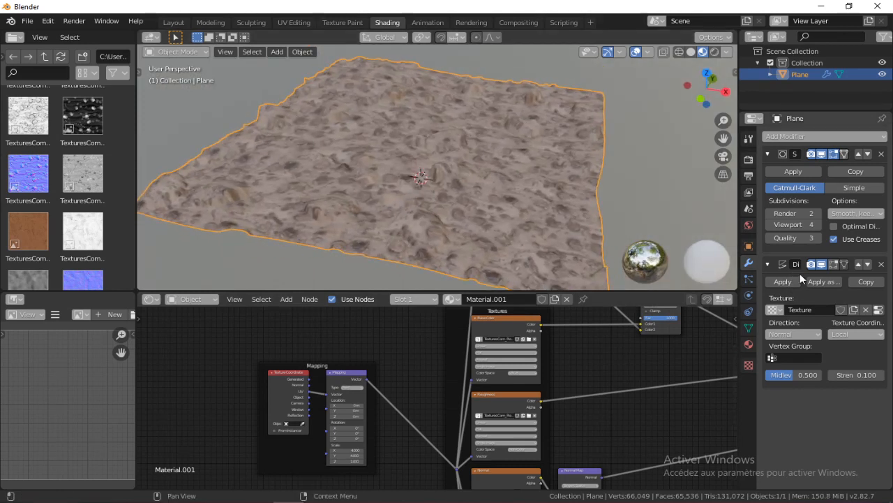
{"action": "left_click", "coordinate": [749, 364]}
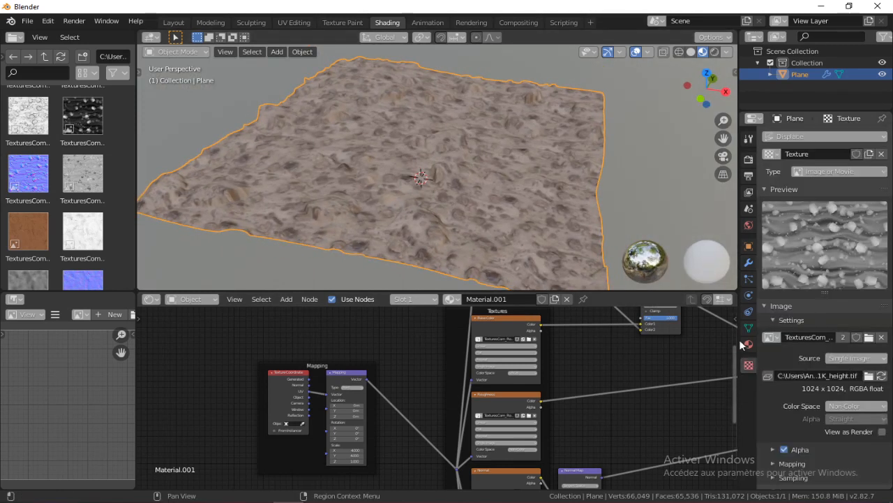
{"action": "scroll", "coordinate": [794, 377], "scroll_direction": "down", "scroll_amount": 1}
{"action": "left_click", "coordinate": [770, 441]}
{"action": "scroll", "coordinate": [791, 349], "scroll_direction": "down", "scroll_amount": 5}
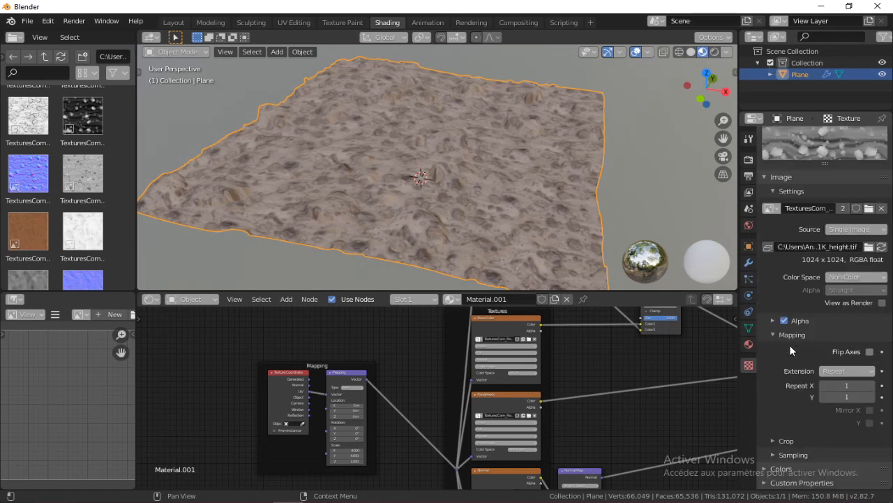
{"action": "left_click", "coordinate": [846, 387]}
{"action": "key", "text": "Tab"}
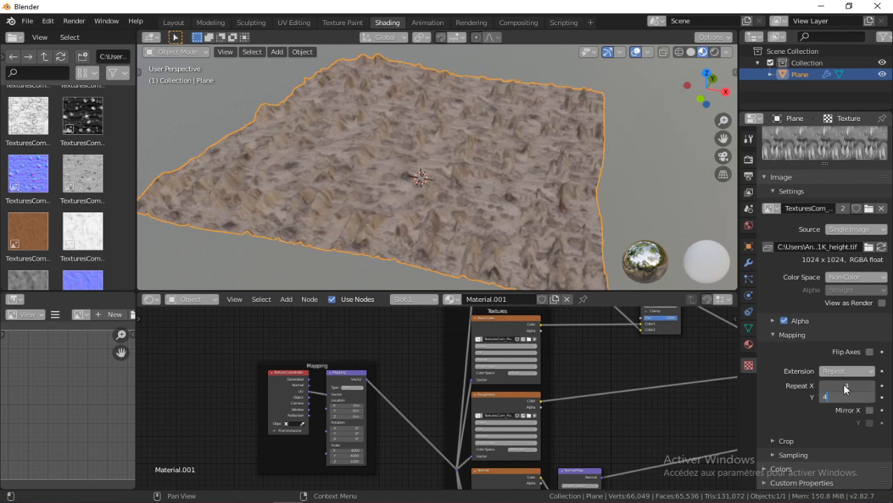
{"action": "key", "text": "Return"}
- Inspect the displaced rocks up close and set the Displace modifier's strength to 0.03
{"action": "middle_click_drag", "start_coordinate": [459, 201], "coordinate": [530, 194]}
{"action": "scroll", "coordinate": [529, 196], "scroll_direction": "up", "scroll_amount": 4}
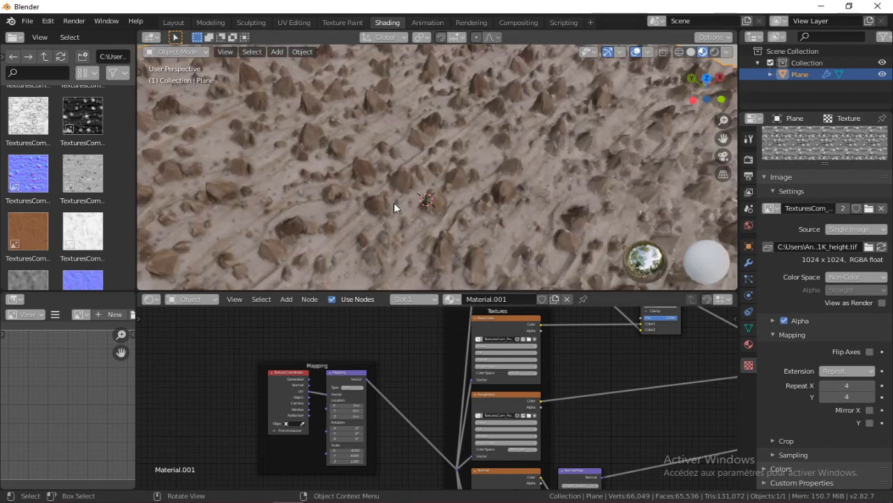
{"action": "middle_click_drag", "start_coordinate": [395, 204], "coordinate": [551, 157]}
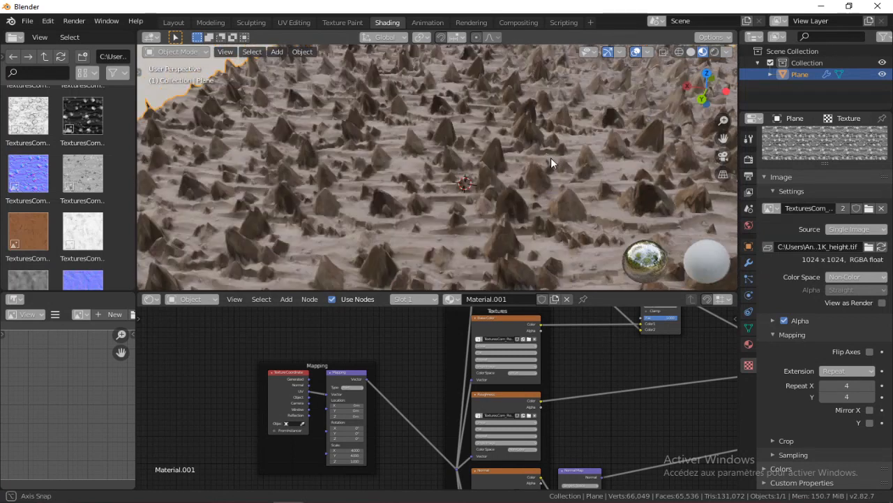
{"action": "left_click", "coordinate": [749, 263]}
{"action": "left_click", "coordinate": [859, 374]}
{"action": "type", "text": "0.1"}
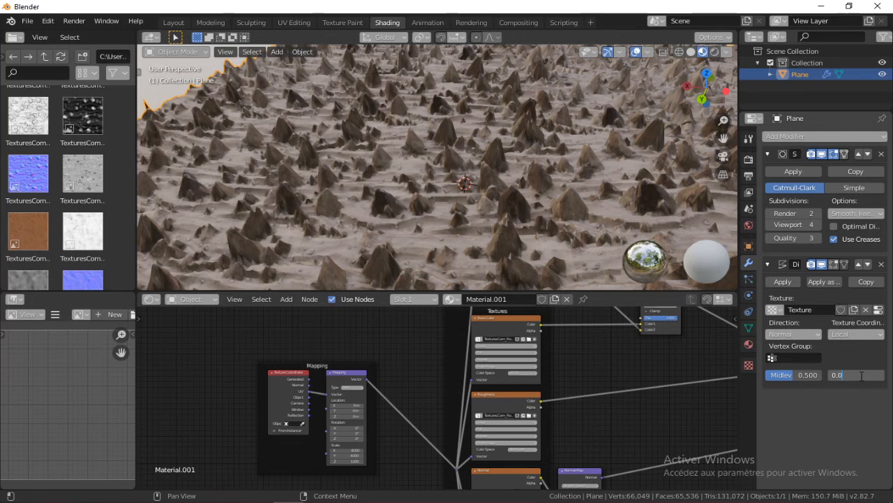
{"action": "key", "text": "Return"}
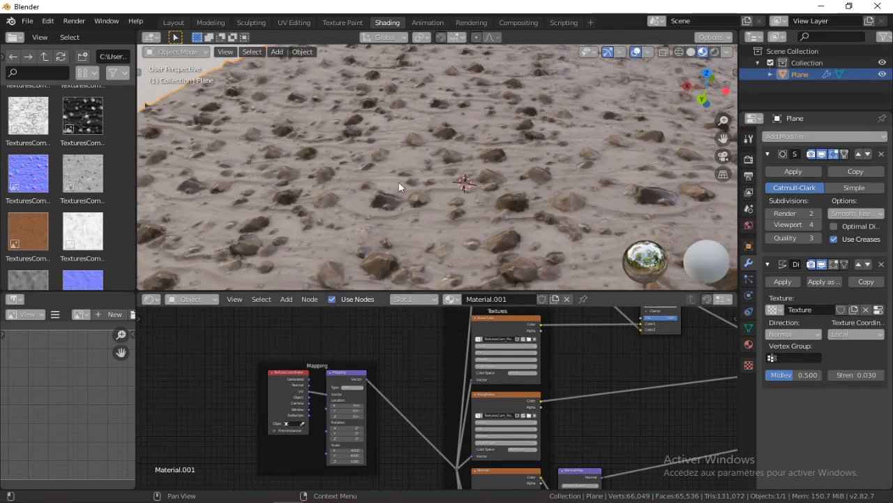
- Examine the rock relief and texture tiling across the plane from several angles and distances
{"action": "scroll", "coordinate": [419, 178], "scroll_direction": "down", "scroll_amount": 5}
{"action": "middle_click_drag", "start_coordinate": [440, 172], "coordinate": [414, 218]}
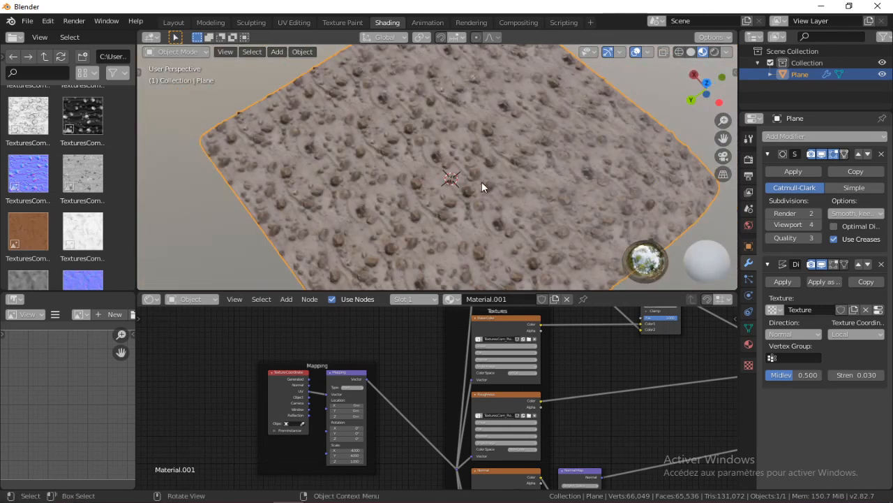
{"action": "middle_click_drag", "start_coordinate": [481, 181], "coordinate": [497, 239]}
{"action": "scroll", "coordinate": [487, 190], "scroll_direction": "up", "scroll_amount": 4}
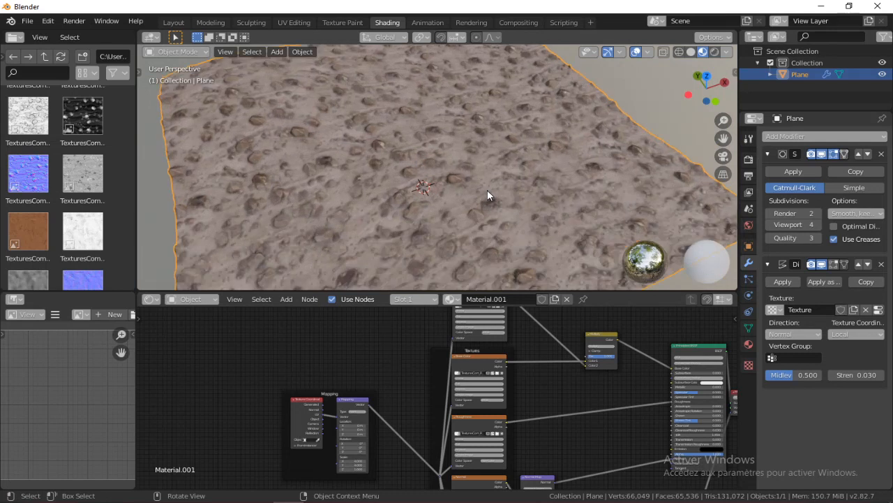
{"action": "middle_click_drag", "start_coordinate": [427, 171], "coordinate": [438, 131]}
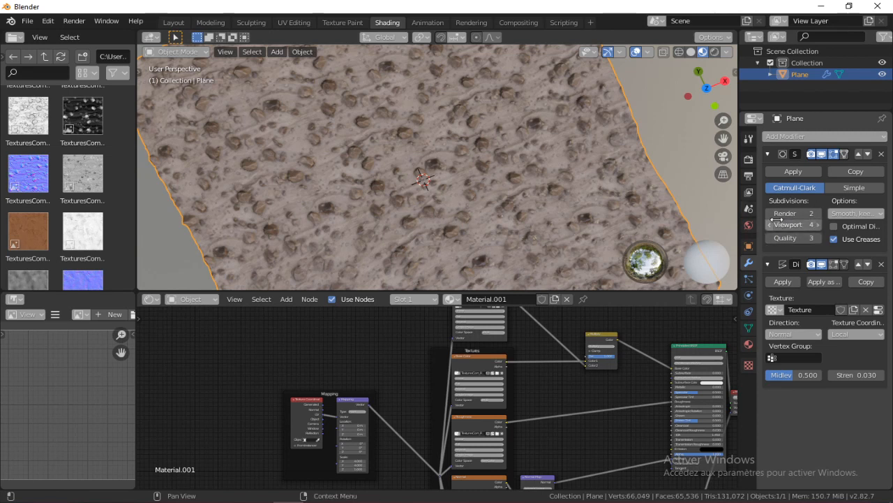
{"action": "scroll", "coordinate": [461, 188], "scroll_direction": "down", "scroll_amount": 5}
{"action": "middle_click_drag", "start_coordinate": [514, 205], "coordinate": [502, 172]}
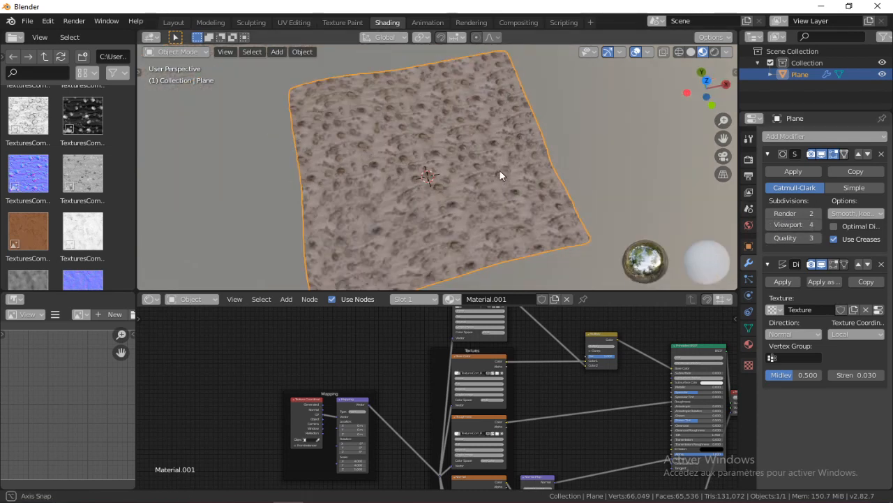
{"action": "scroll", "coordinate": [507, 174], "scroll_direction": "up", "scroll_amount": 4}
{"action": "scroll", "coordinate": [508, 214], "scroll_direction": "down", "scroll_amount": 3}
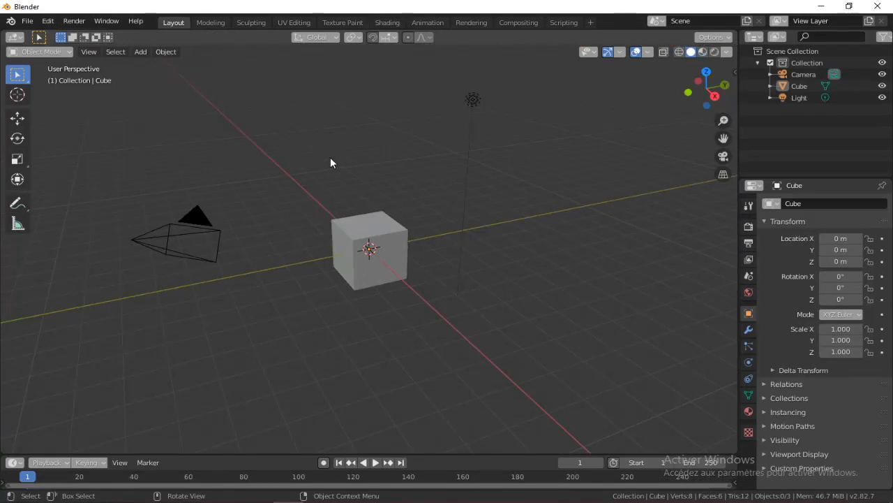
- Delete the camera and the light from the new default scene, keeping only the cube
{"action": "middle_click_drag", "start_coordinate": [331, 162], "coordinate": [545, 163]}
{"action": "middle_click_drag", "start_coordinate": [435, 116], "coordinate": [417, 154]}
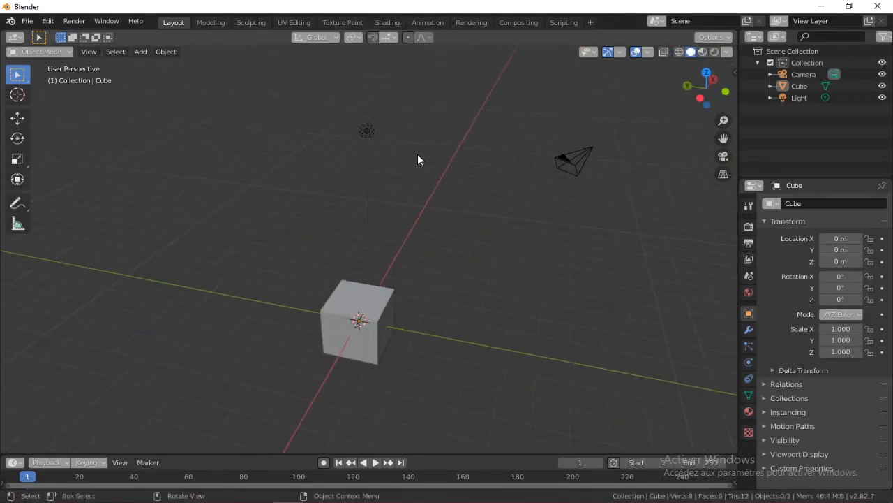
{"action": "left_click_drag", "start_coordinate": [610, 115], "coordinate": [309, 239]}
{"action": "key", "text": "Delete"}
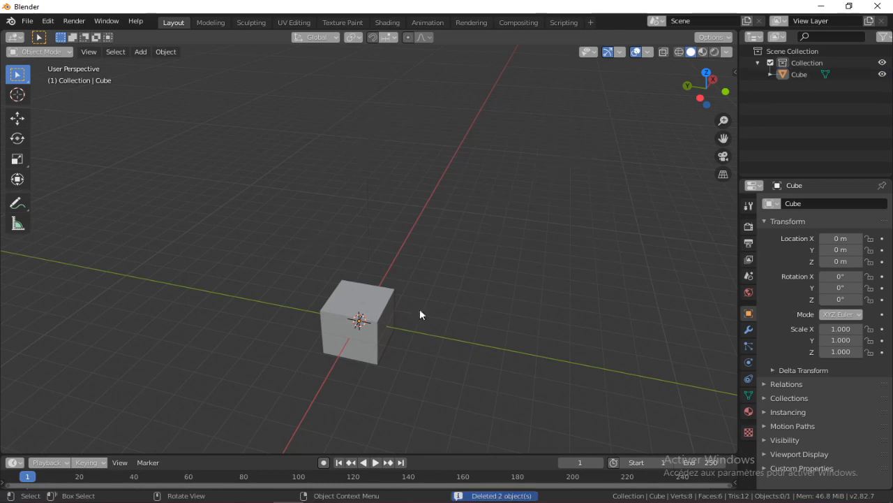
- Add a Subdivision Surface modifier to the cube and set its viewport subdivisions to 5
{"action": "key", "text": "a"}
{"action": "scroll", "coordinate": [419, 325], "scroll_direction": "up", "scroll_amount": 3}
{"action": "middle_click_drag", "start_coordinate": [419, 326], "coordinate": [391, 231]}
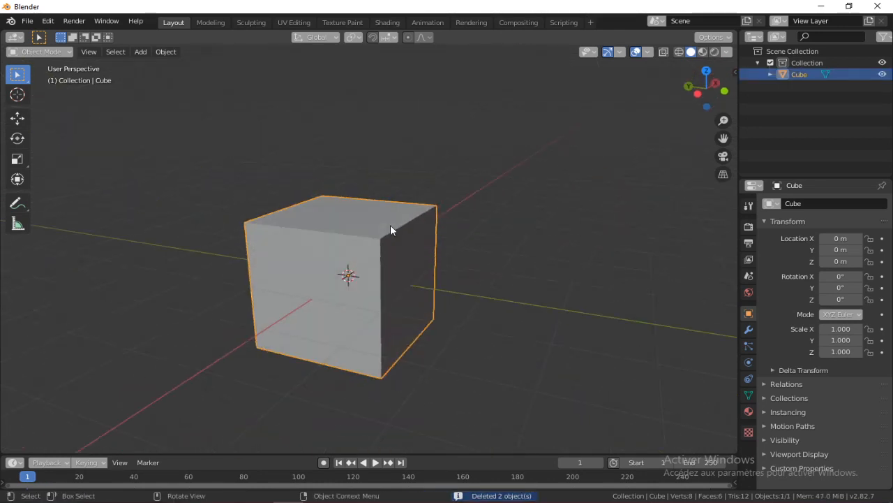
{"action": "left_click", "coordinate": [748, 329]}
{"action": "left_click", "coordinate": [830, 203]}
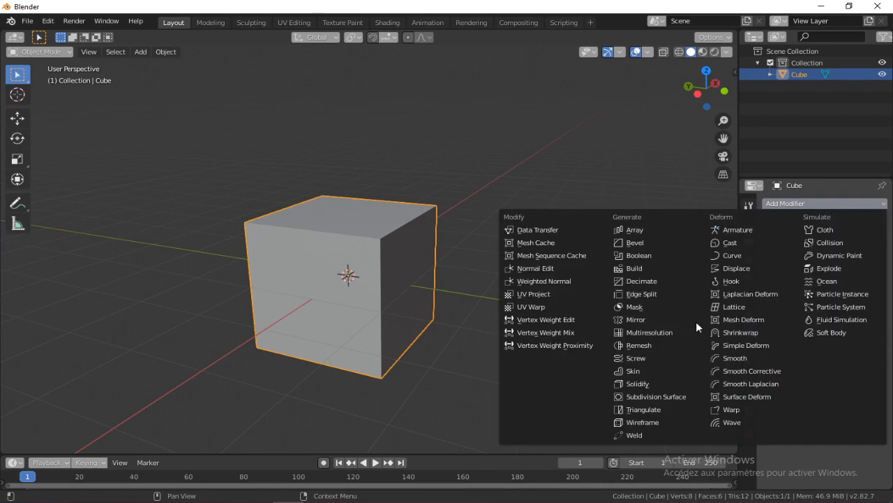
{"action": "left_click", "coordinate": [691, 397]}
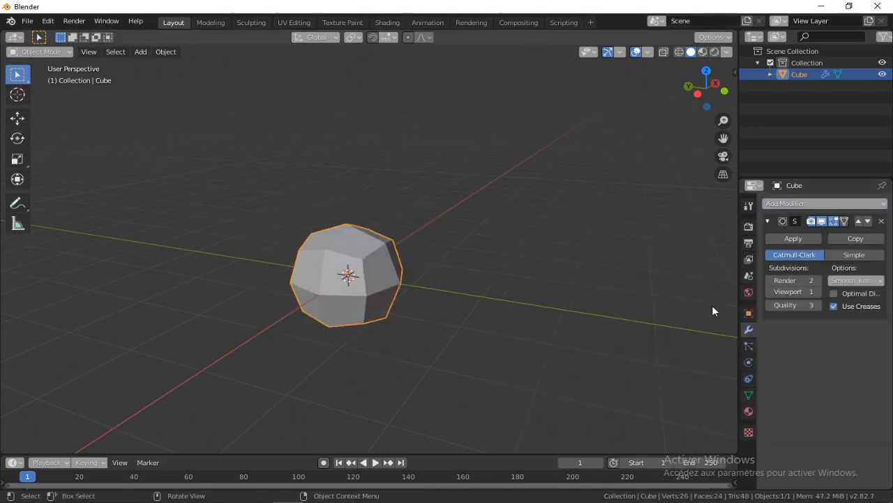
{"action": "left_click", "coordinate": [818, 292]}
{"action": "left_click", "coordinate": [818, 292]}
{"action": "left_click", "coordinate": [820, 293]}
{"action": "left_click", "coordinate": [820, 293]}
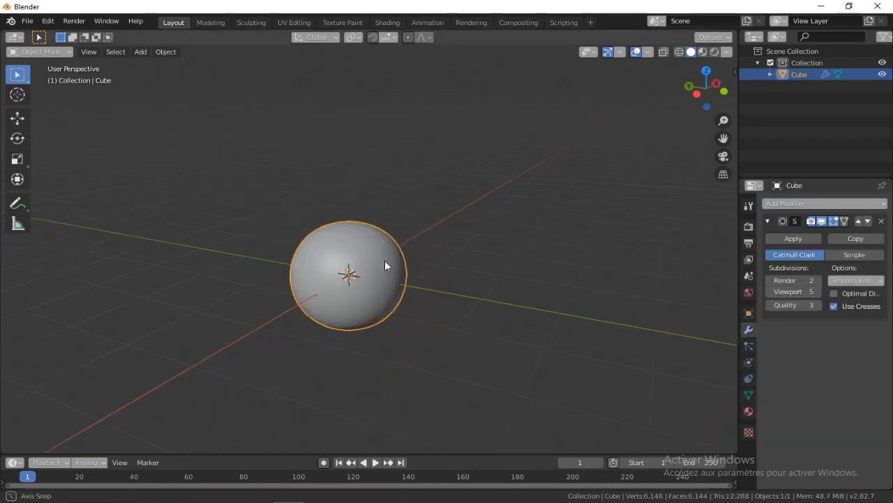
- Shade the subdivided cube smooth and leave it selected
{"action": "scroll", "coordinate": [372, 260], "scroll_direction": "up", "scroll_amount": 3}
{"action": "middle_click_drag", "start_coordinate": [384, 260], "coordinate": [491, 174]}
{"action": "right_click", "coordinate": [384, 206]}
{"action": "left_click", "coordinate": [384, 206]}
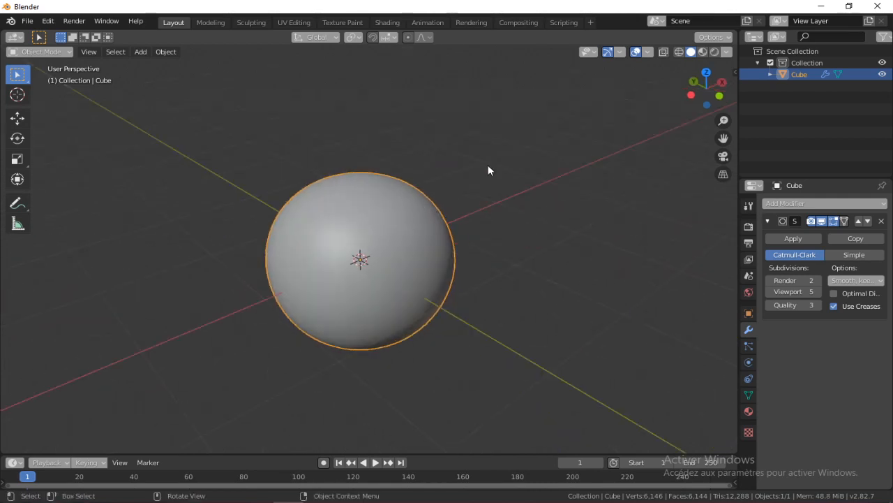
{"action": "left_click", "coordinate": [445, 160]}
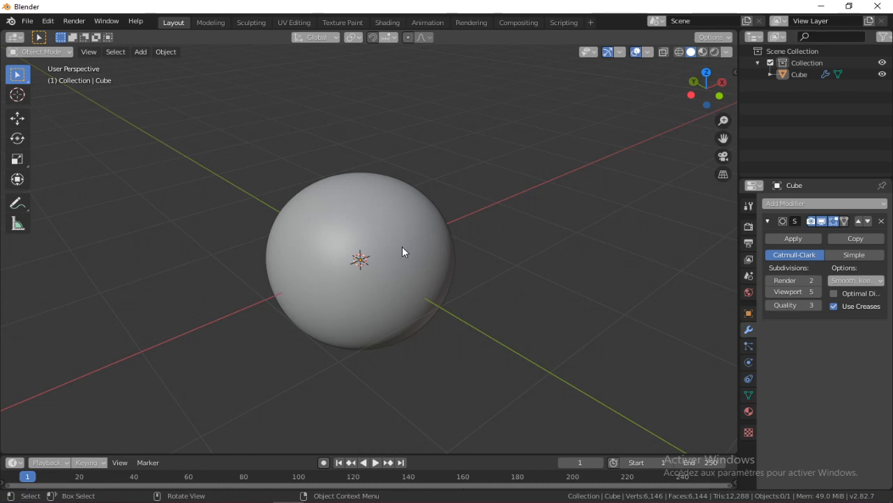
{"action": "left_click", "coordinate": [399, 210]}
- Add a Displace modifier to the cube and create a new texture for it
{"action": "scroll", "coordinate": [373, 215], "scroll_direction": "down", "scroll_amount": 2}
{"action": "mouse_move", "coordinate": [373, 215]}
{"action": "middle_mouse_down"}
{"action": "mouse_move", "coordinate": [379, 238]}
{"action": "mouse_move", "coordinate": [360, 225]}
{"action": "middle_mouse_up"}
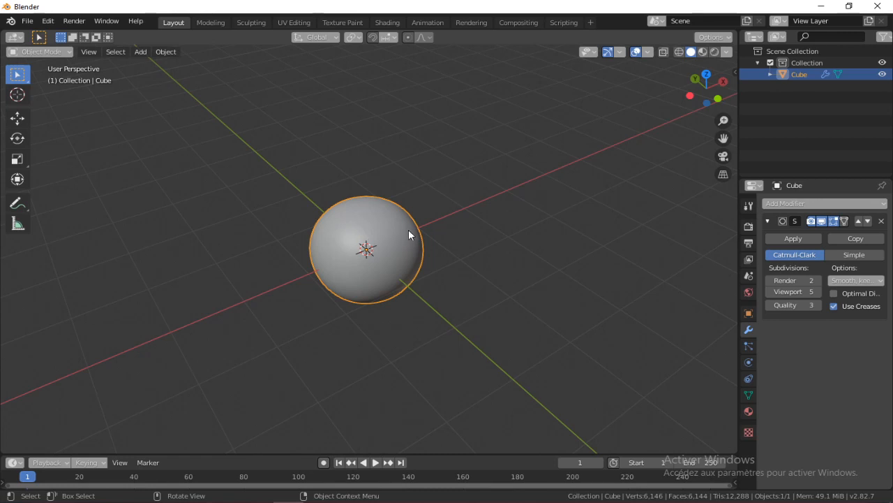
{"action": "scroll", "coordinate": [408, 230], "scroll_direction": "up", "scroll_amount": 2}
{"action": "middle_click_drag", "start_coordinate": [404, 229], "coordinate": [441, 214]}
{"action": "left_click", "coordinate": [804, 200]}
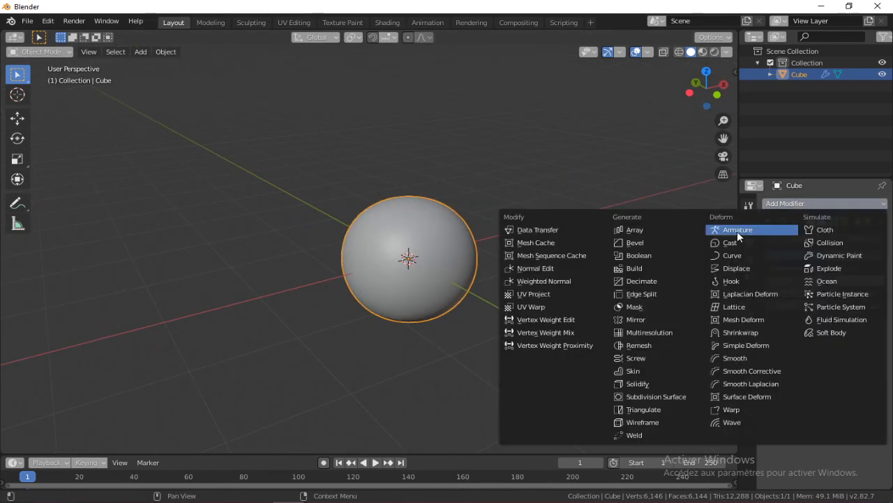
{"action": "left_click", "coordinate": [748, 267]}
{"action": "middle_click_drag", "start_coordinate": [672, 310], "coordinate": [529, 221]}
{"action": "left_click", "coordinate": [831, 376]}
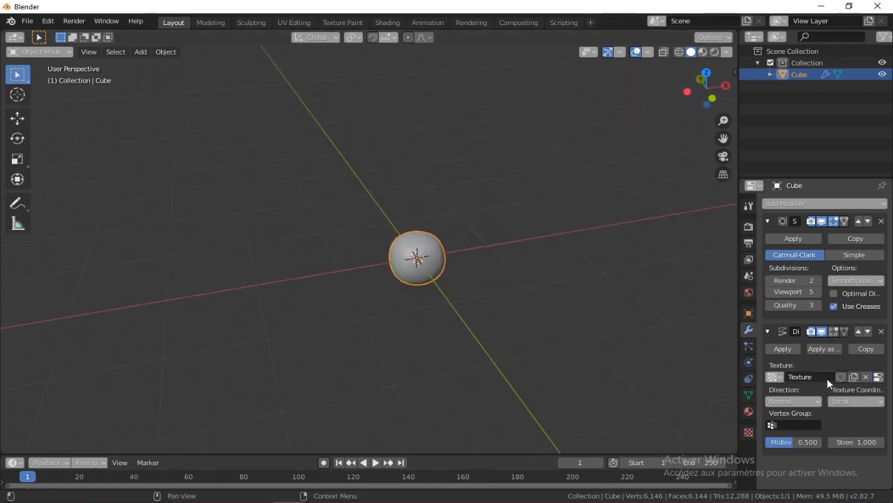
- Change the displacement texture's type to Voronoi and view the deformed cube from another side
{"action": "left_click", "coordinate": [745, 432]}
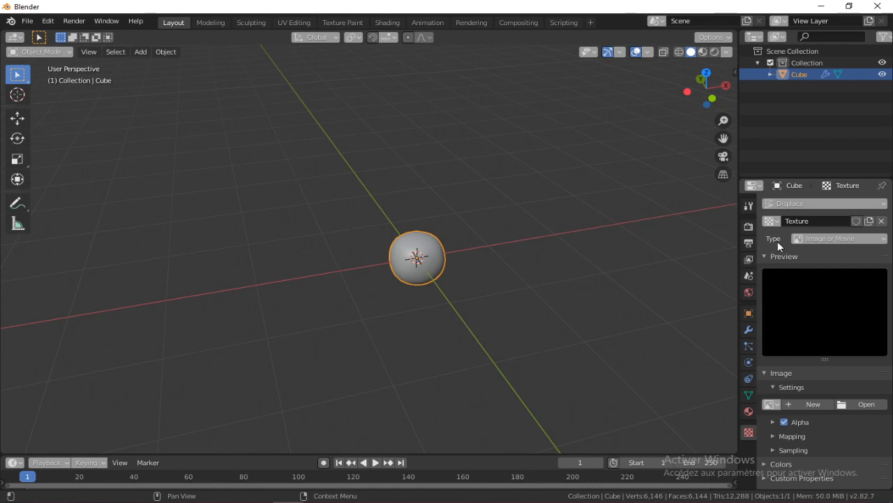
{"action": "left_click", "coordinate": [805, 239]}
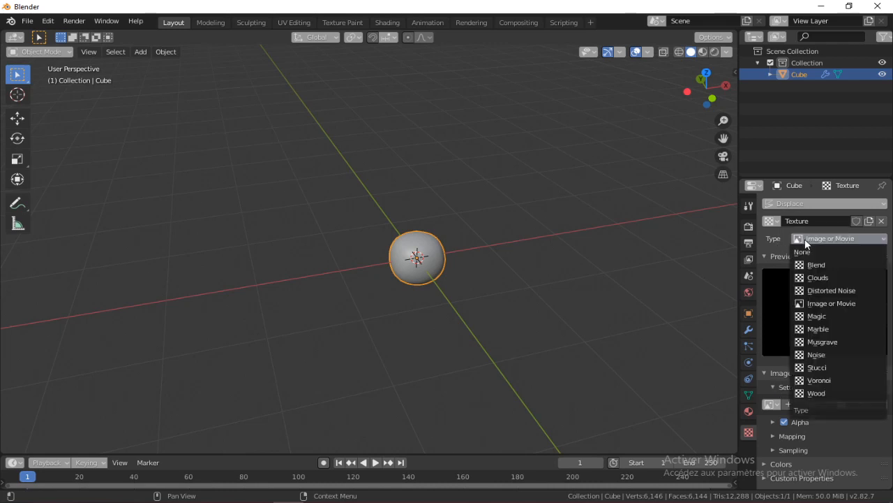
{"action": "left_click", "coordinate": [819, 380]}
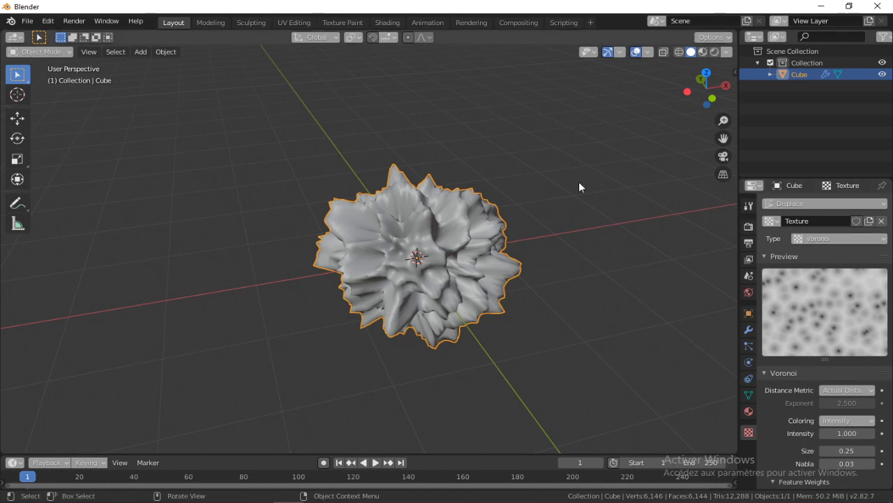
{"action": "middle_click_drag", "start_coordinate": [579, 183], "coordinate": [458, 182]}
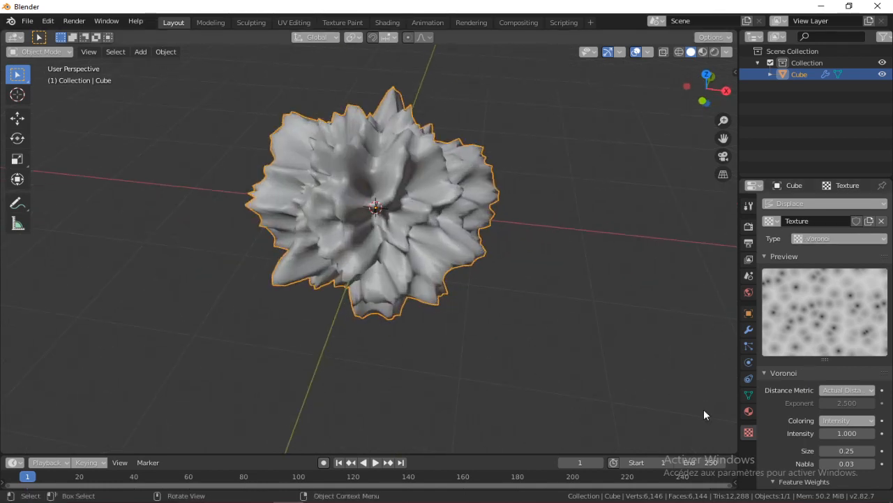
- Increase the Voronoi texture's size to 1.10 and inspect the cube's larger bumps
{"action": "scroll", "coordinate": [804, 391], "scroll_direction": "down", "scroll_amount": 2}
{"action": "left_click_drag", "start_coordinate": [841, 403], "coordinate": [889, 404]}
{"action": "middle_click_drag", "start_coordinate": [269, 108], "coordinate": [426, 171]}
{"action": "scroll", "coordinate": [311, 175], "scroll_direction": "up", "scroll_amount": 3}
{"action": "scroll", "coordinate": [786, 432], "scroll_direction": "down", "scroll_amount": 2}
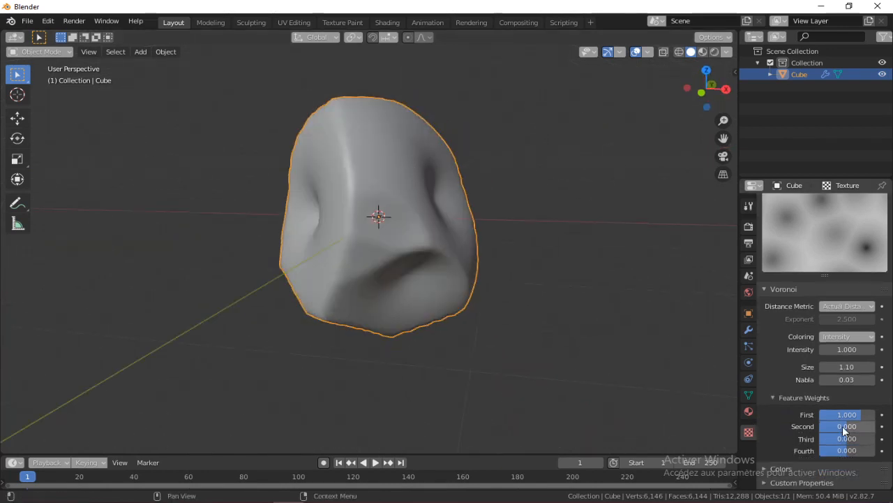
- Set the Voronoi texture's second feature weight to 0.478, its intensity to 1.100 and its size to 1.15
{"action": "left_click_drag", "start_coordinate": [842, 426], "coordinate": [864, 426]}
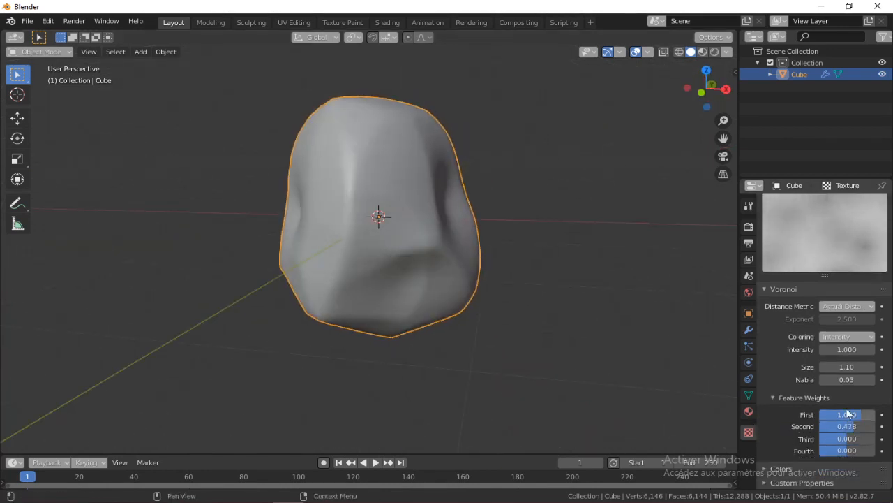
{"action": "left_click_drag", "start_coordinate": [847, 349], "coordinate": [838, 366]}
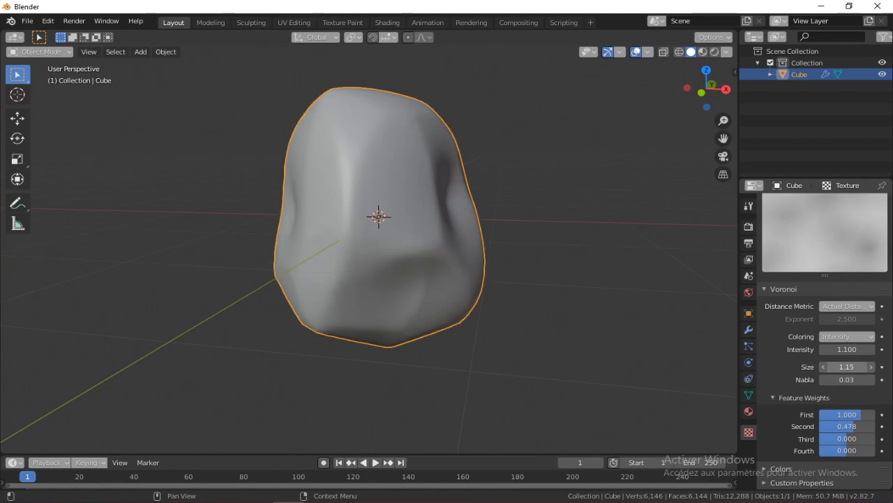
{"action": "scroll", "coordinate": [364, 149], "scroll_direction": "down", "scroll_amount": 3}
{"action": "middle_click_drag", "start_coordinate": [364, 149], "coordinate": [331, 243]}
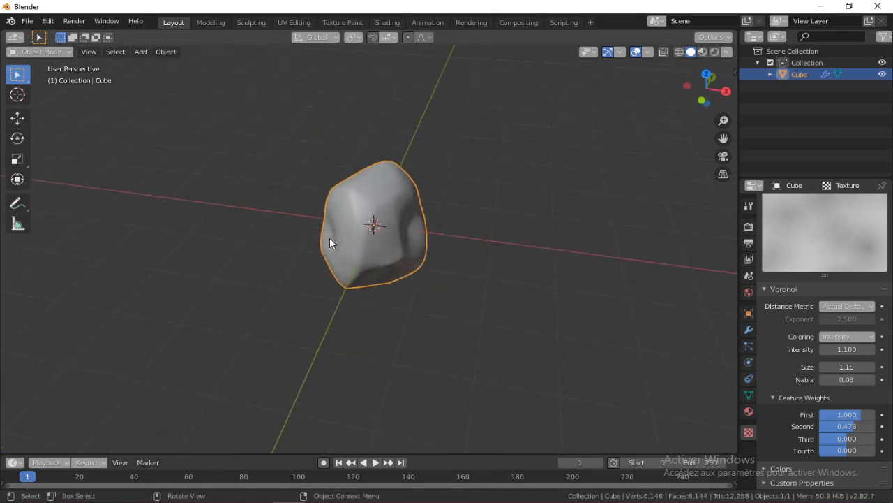
- Show the cube's modifiers and enable the Displace modifier's display in Edit Mode
{"action": "left_click", "coordinate": [749, 330]}
{"action": "middle_click_drag", "start_coordinate": [593, 280], "coordinate": [419, 237]}
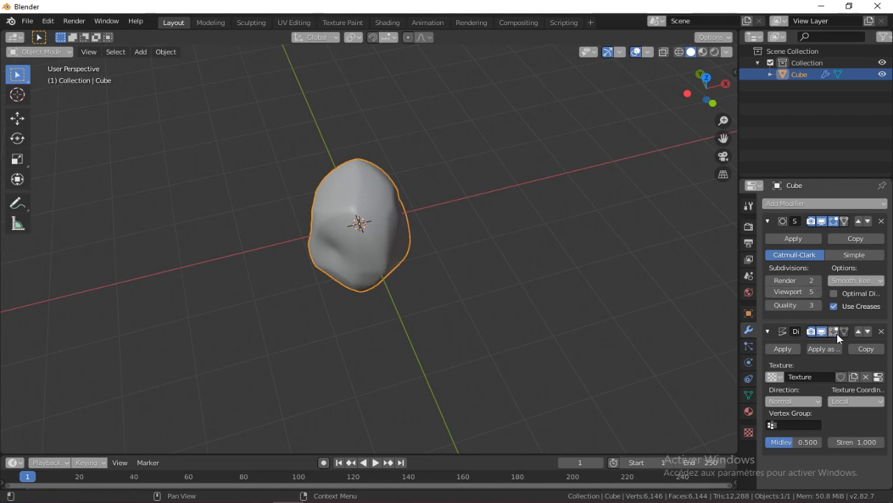
{"action": "middle_click_drag", "start_coordinate": [519, 243], "coordinate": [373, 201]}
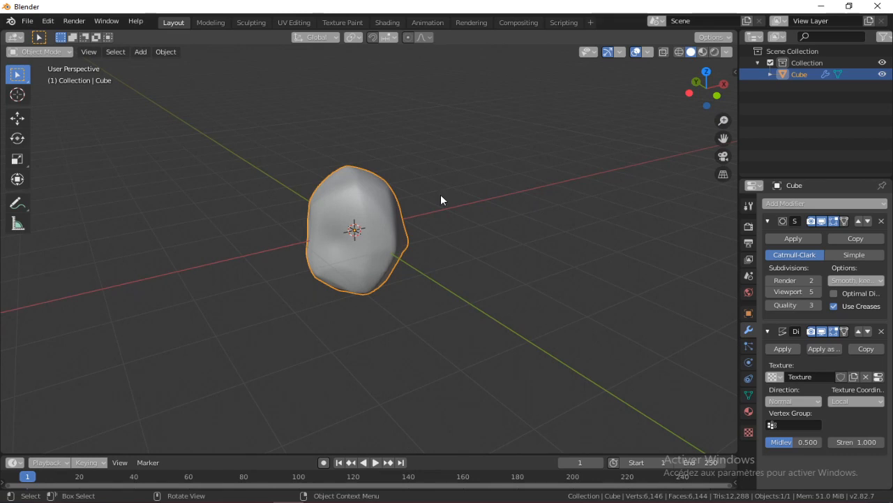
- Stretch the rock in Edit Mode by moving one side face of the cube outward, and return to Object Mode
{"action": "key", "text": "ctrl+Tab"}
{"action": "left_click", "coordinate": [447, 131]}
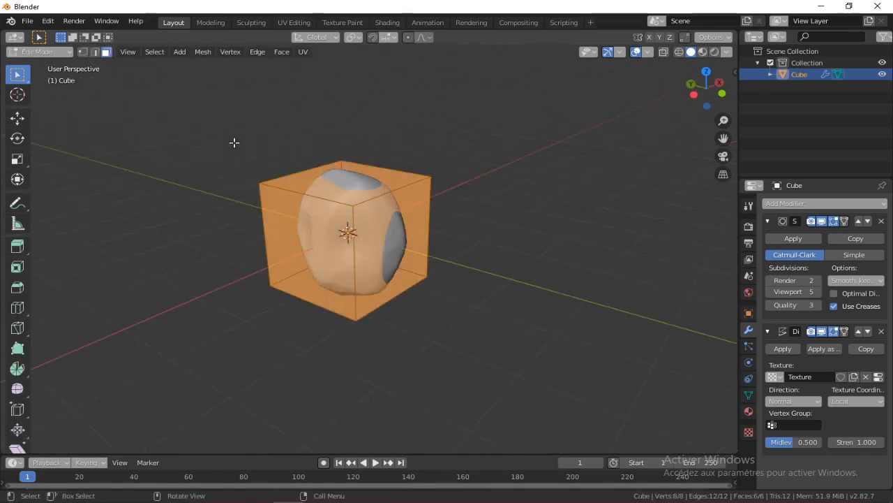
{"action": "left_click", "coordinate": [396, 218]}
{"action": "key", "text": "g"}
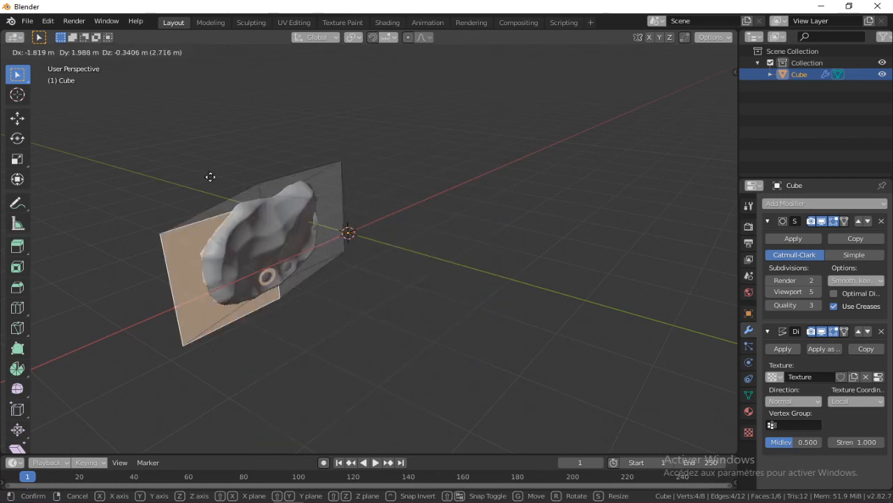
{"action": "left_click", "coordinate": [520, 206]}
{"action": "key", "text": "ctrl+Tab"}
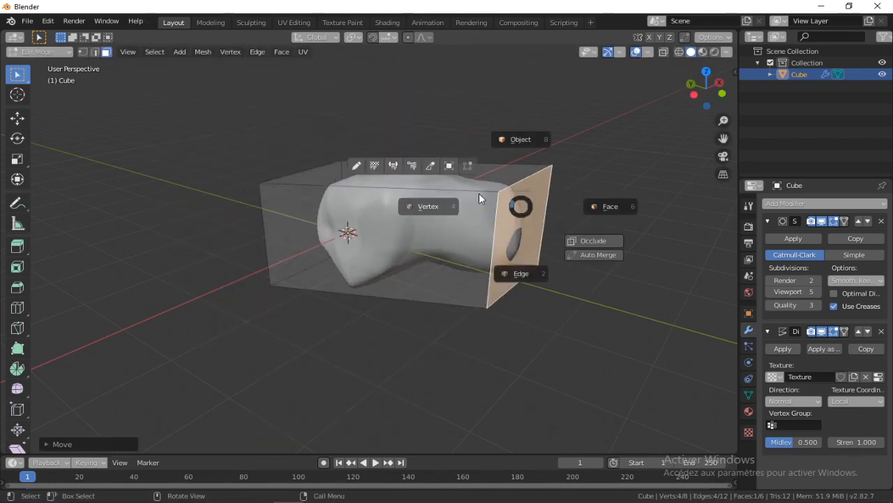
{"action": "key", "text": "Escape"}
{"action": "key", "text": "ctrl+Tab"}
{"action": "left_click", "coordinate": [450, 89]}
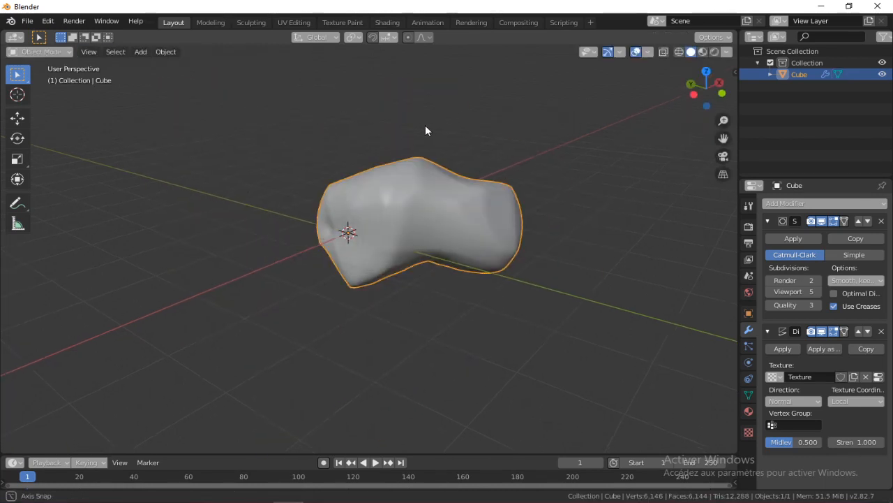
- Move the stretched rock up and away from the world origin and rotate it slightly
{"action": "middle_click_drag", "start_coordinate": [425, 130], "coordinate": [509, 205]}
{"action": "key", "text": "g"}
{"action": "left_click", "coordinate": [466, 168]}
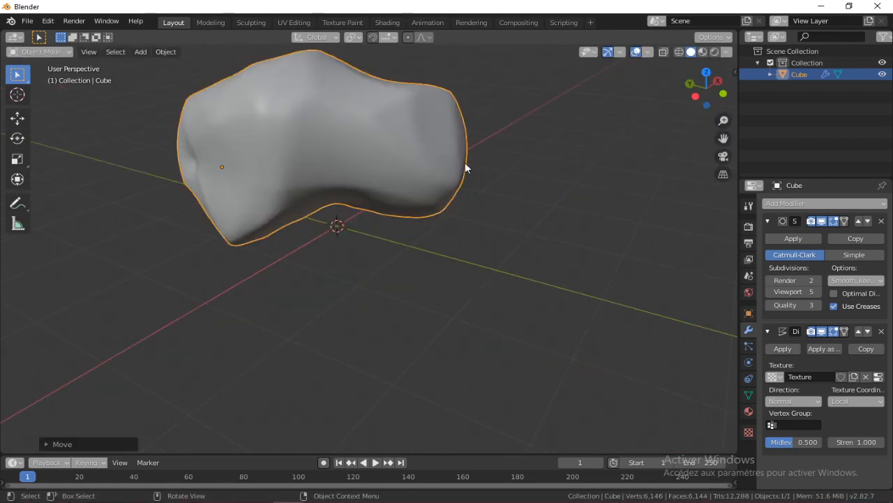
{"action": "key", "text": "r"}
{"action": "left_click", "coordinate": [420, 168]}
{"action": "scroll", "coordinate": [426, 182], "scroll_direction": "down", "scroll_amount": 4}
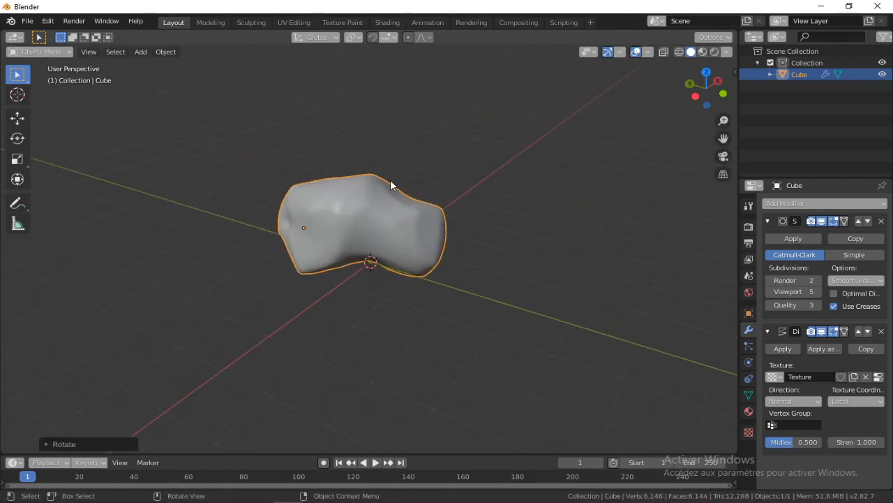
{"action": "middle_click_drag", "start_coordinate": [390, 180], "coordinate": [377, 47]}
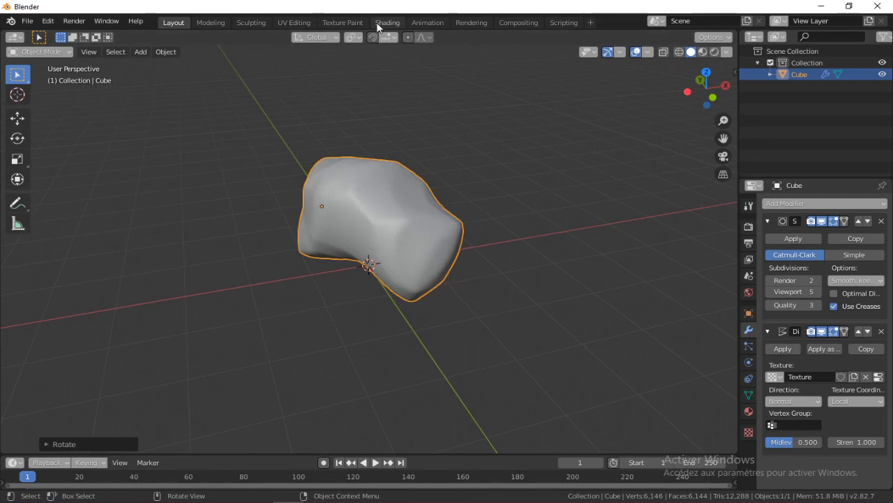
- In the Shading workspace, build the rock's material with Principled Texture Setup from the five TexturesCom_Rock_CliffDesert4_1K maps in Downloads
{"action": "left_click", "coordinate": [379, 23]}
{"action": "middle_click_drag", "start_coordinate": [223, 338], "coordinate": [361, 345]}
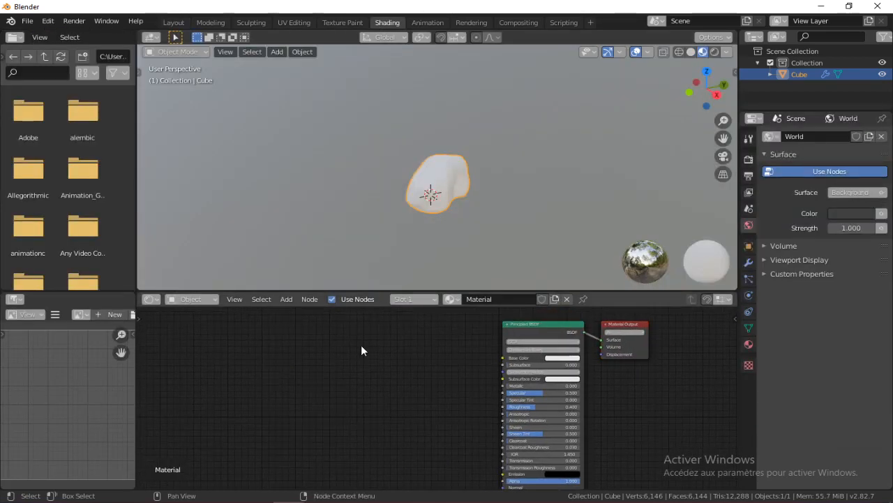
{"action": "key", "text": "ctrl+shift+t"}
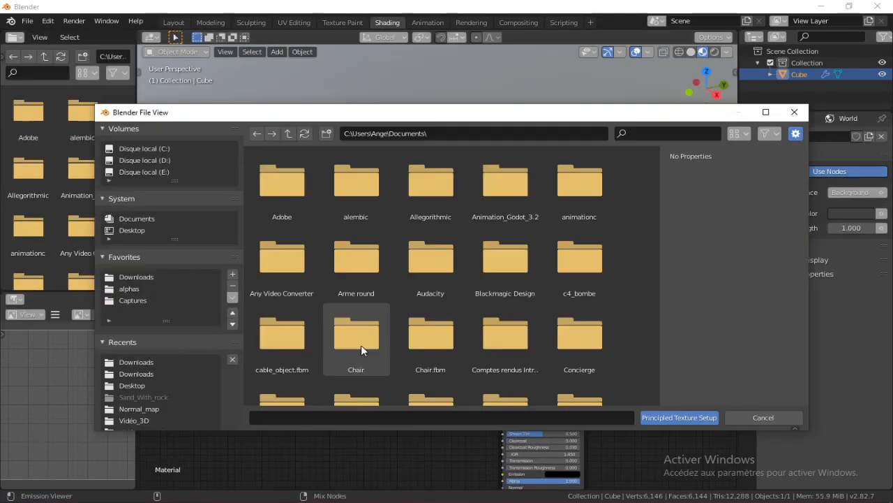
{"action": "left_click", "coordinate": [136, 362]}
{"action": "left_click", "coordinate": [263, 195]}
{"action": "left_click", "coordinate": [557, 209], "text": "shift"}
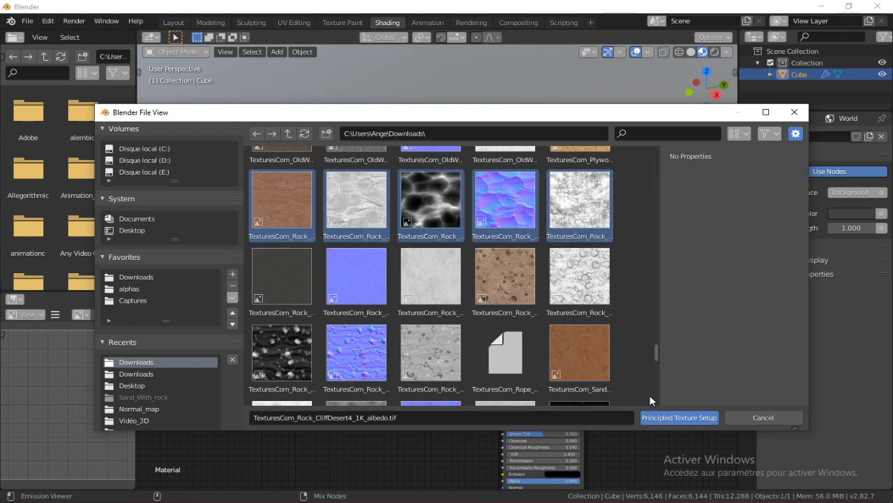
{"action": "left_click", "coordinate": [694, 419]}
{"action": "scroll", "coordinate": [531, 154], "scroll_direction": "up", "scroll_amount": 2}
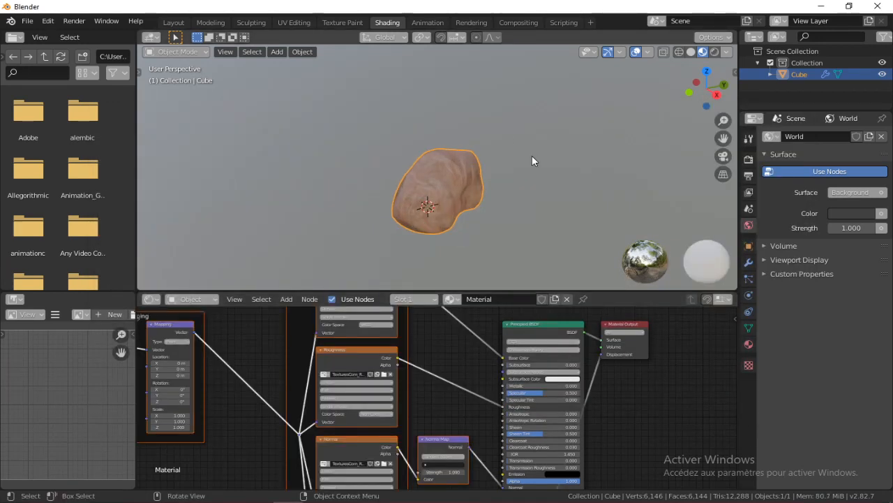
{"action": "middle_click_drag", "start_coordinate": [532, 154], "coordinate": [419, 164]}
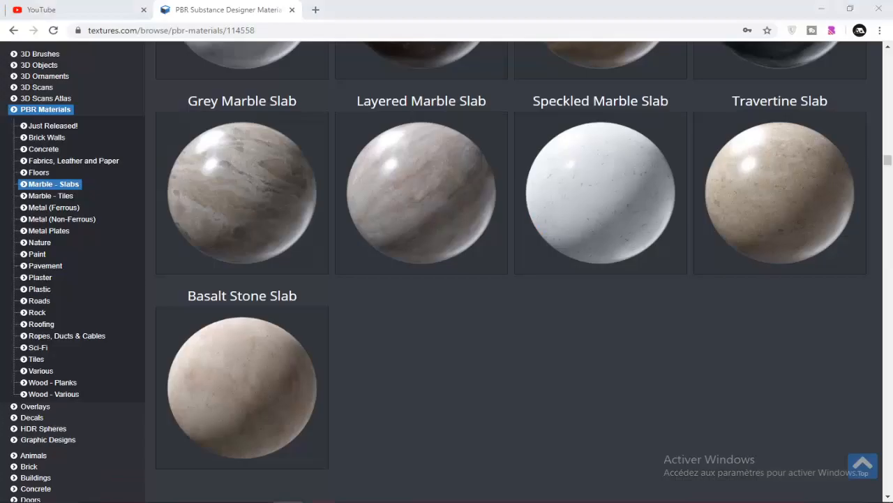
- Move the Principled BSDF and Material Output nodes together, farther away from the texture nodes
{"action": "scroll", "coordinate": [340, 238], "scroll_direction": "down", "scroll_amount": 4}
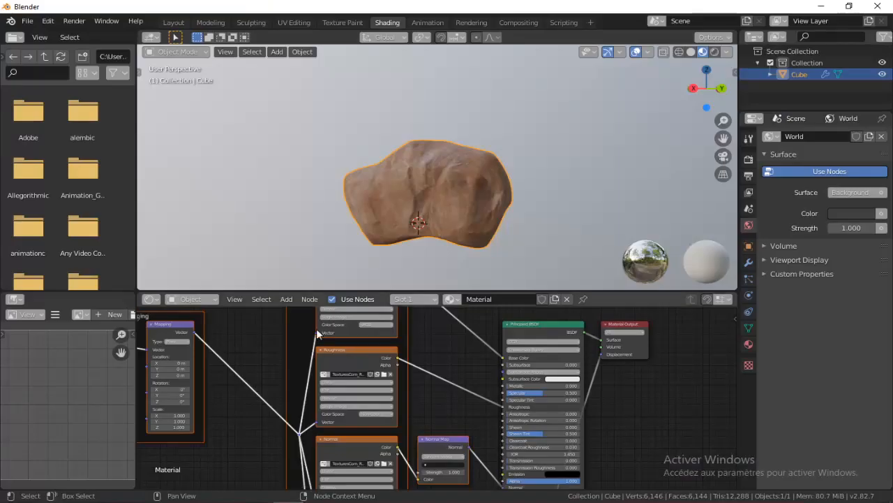
{"action": "scroll", "coordinate": [405, 133], "scroll_direction": "up", "scroll_amount": 3}
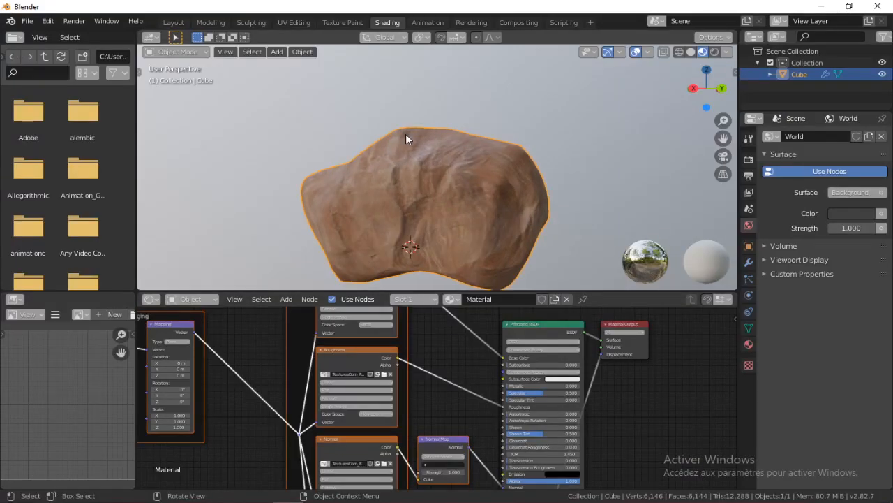
{"action": "middle_click_drag", "start_coordinate": [461, 178], "coordinate": [455, 143], "text": "shift"}
{"action": "left_click", "coordinate": [462, 367]}
{"action": "middle_click_drag", "start_coordinate": [460, 340], "coordinate": [381, 356]}
{"action": "left_click_drag", "start_coordinate": [598, 333], "coordinate": [448, 457]}
{"action": "left_click_drag", "start_coordinate": [492, 342], "coordinate": [556, 485]}
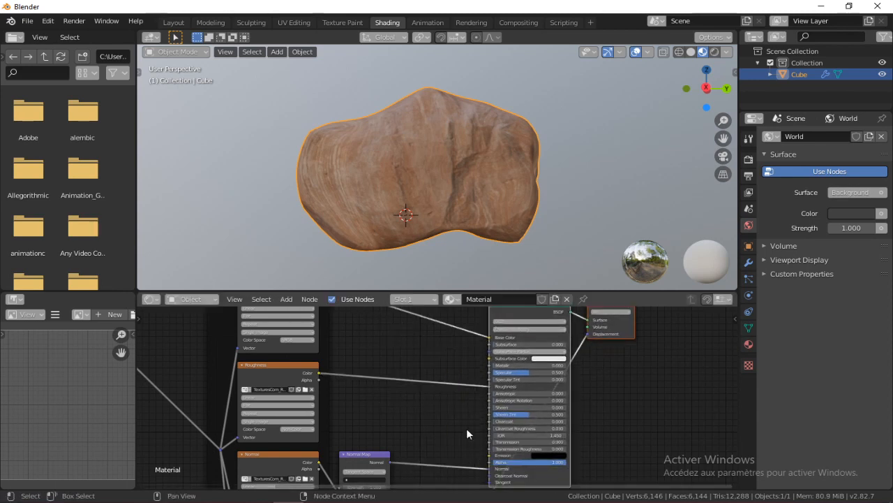
{"action": "middle_click_drag", "start_coordinate": [425, 226], "coordinate": [398, 252]}
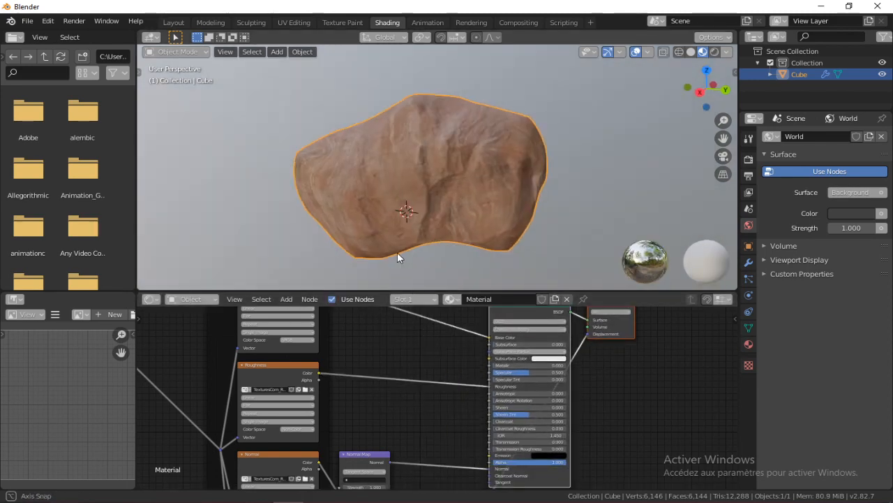
- Show the rock's modifiers and examine the Displacement node in its material
{"action": "left_click", "coordinate": [749, 262]}
{"action": "scroll", "coordinate": [451, 144], "scroll_direction": "up", "scroll_amount": 2}
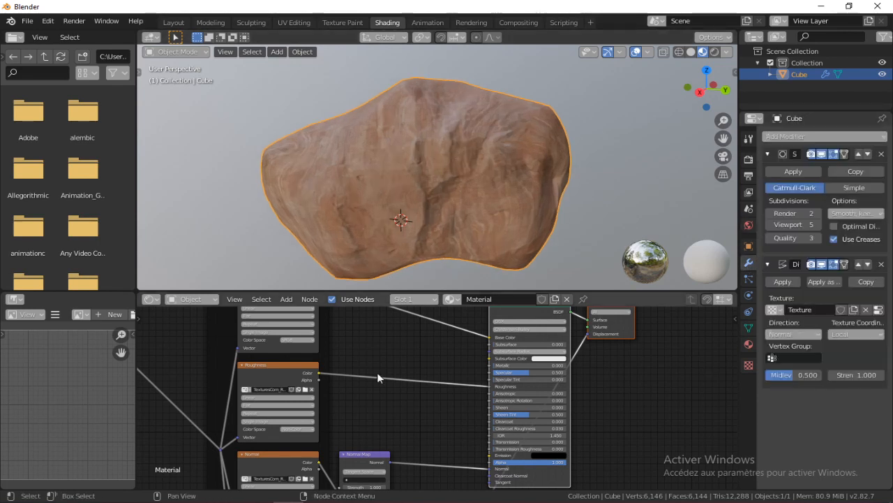
{"action": "middle_click_drag", "start_coordinate": [428, 371], "coordinate": [424, 306]}
{"action": "scroll", "coordinate": [378, 398], "scroll_direction": "up", "scroll_amount": 3}
{"action": "middle_click_drag", "start_coordinate": [480, 407], "coordinate": [467, 324]}
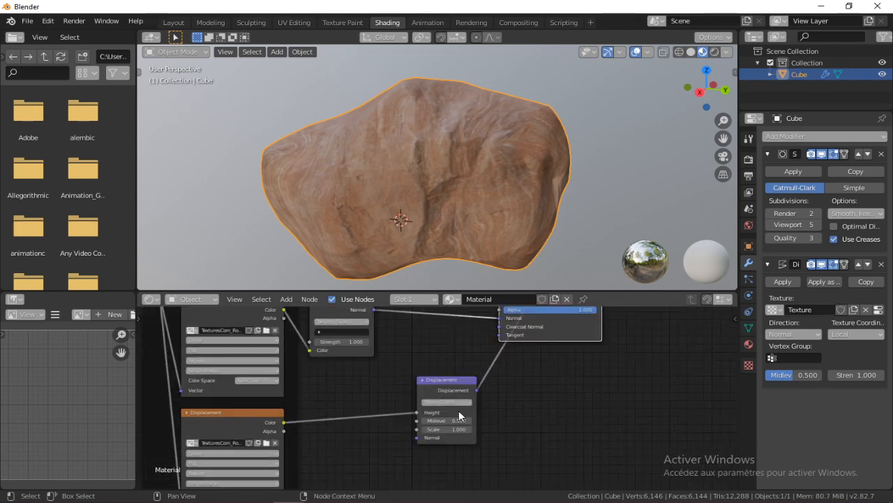
- Return to the Layout workspace and view the untextured rock from several sides
{"action": "left_click", "coordinate": [172, 23]}
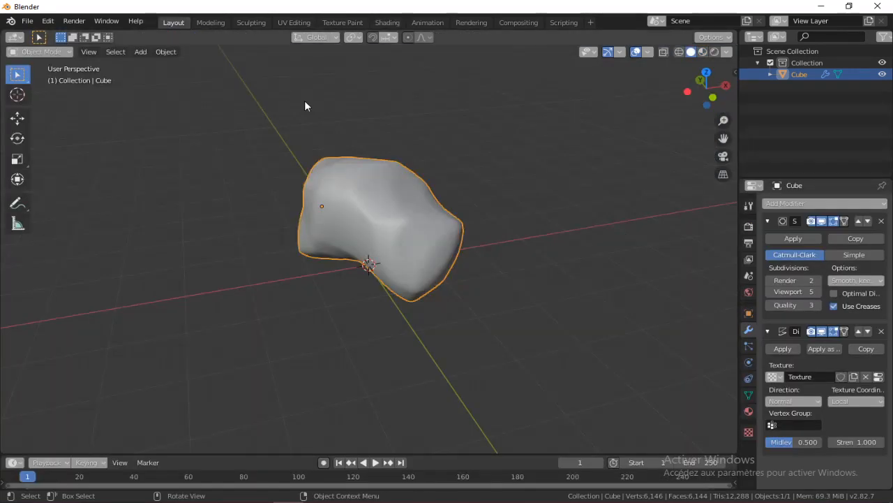
{"action": "middle_click_drag", "start_coordinate": [340, 130], "coordinate": [473, 134]}
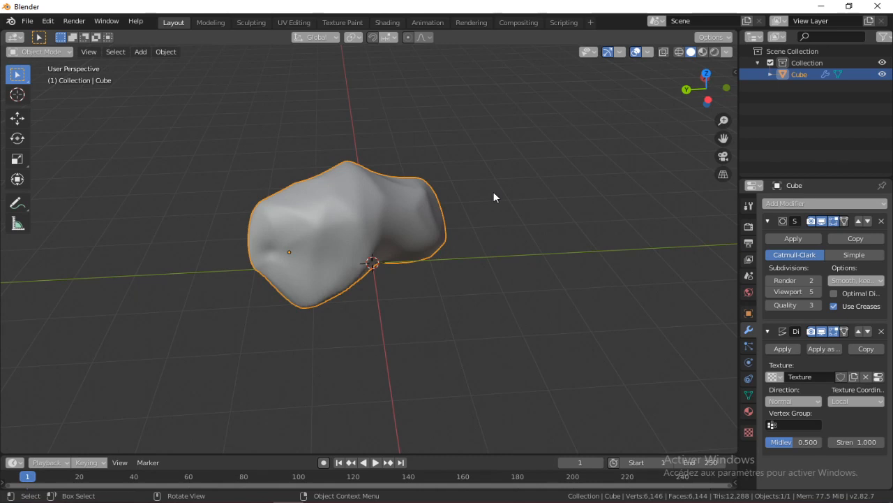
{"action": "middle_click_drag", "start_coordinate": [481, 180], "coordinate": [405, 183]}
{"action": "middle_click_drag", "start_coordinate": [463, 155], "coordinate": [416, 152]}
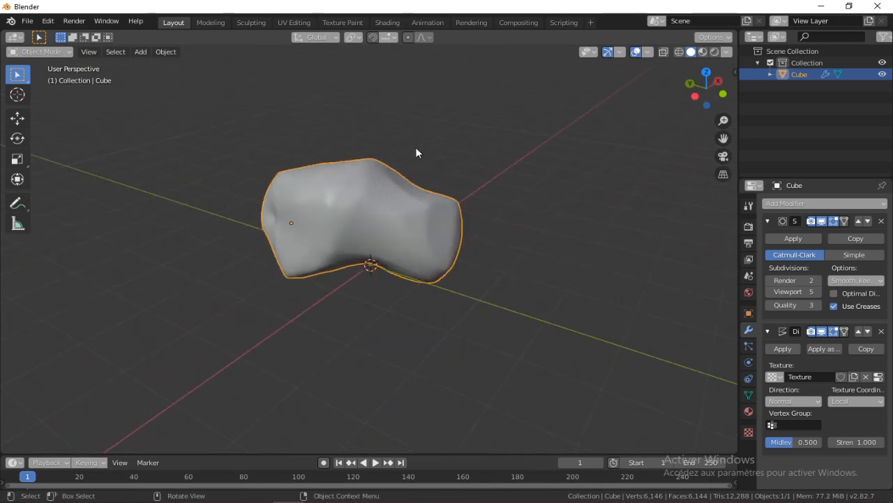